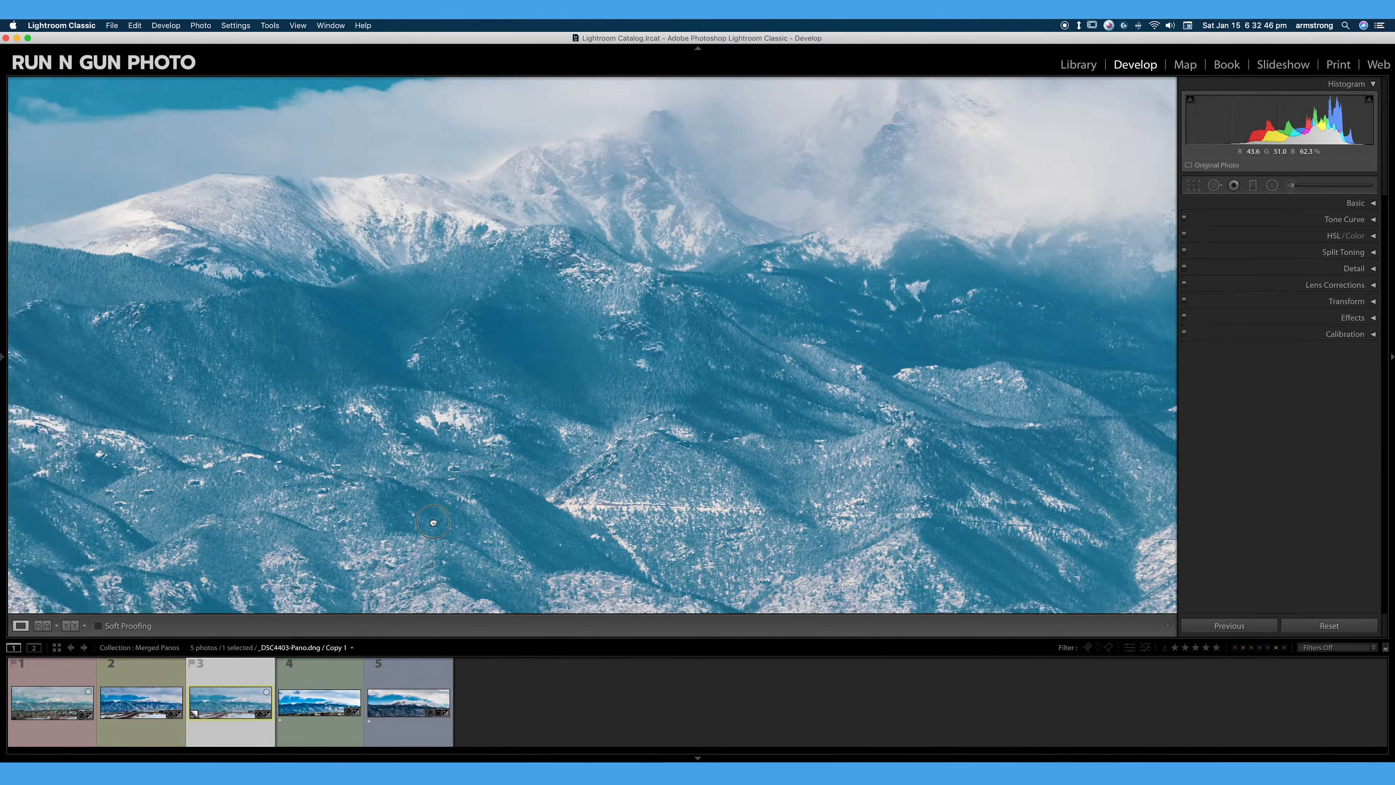
# - Examine the mountain and cloud detail across the magnified panorama
pyautogui.moveTo(938, 355); pyautogui.dragTo(573, 464)
pyautogui.moveTo(805, 427); pyautogui.dragTo(518, 443)
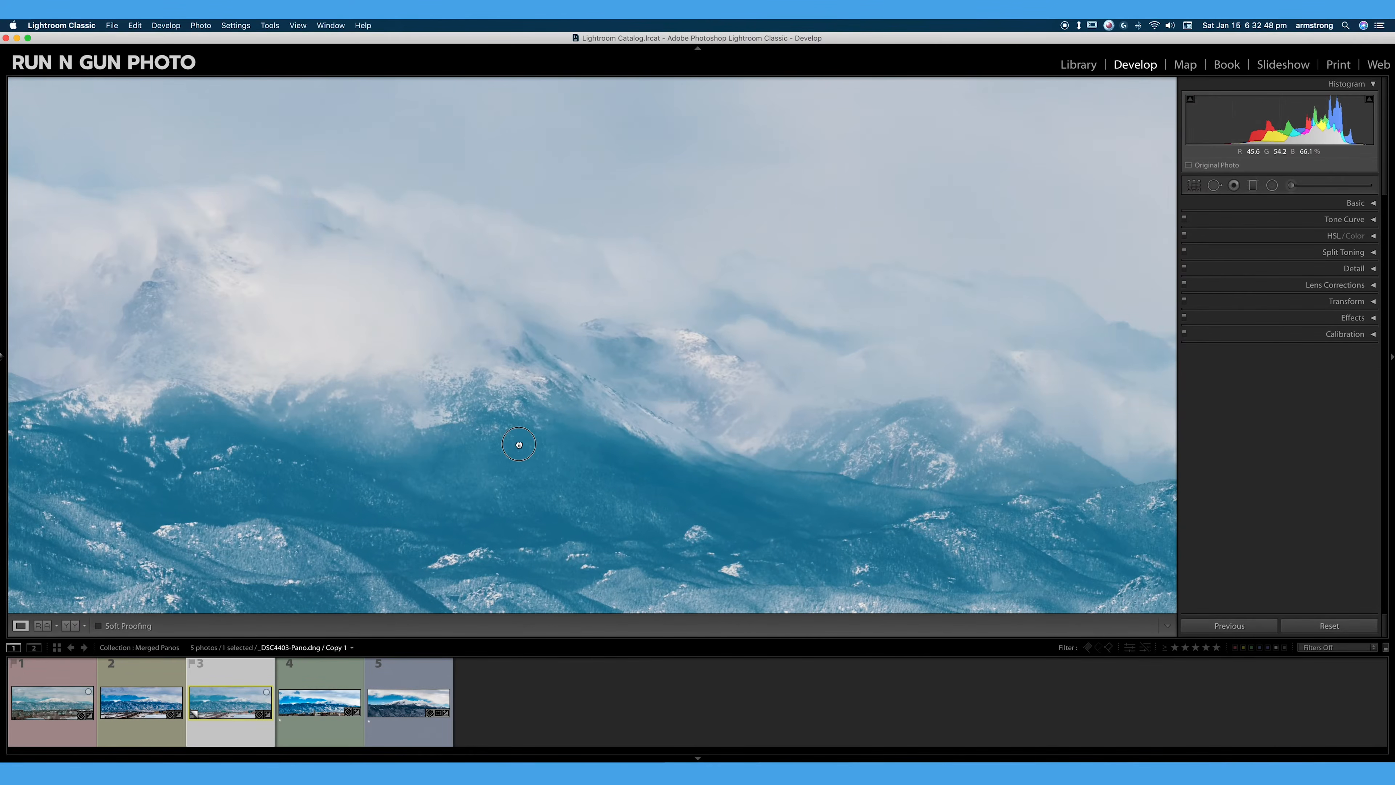
pyautogui.moveTo(392, 461); pyautogui.dragTo(928, 396)
pyautogui.click(967, 481)
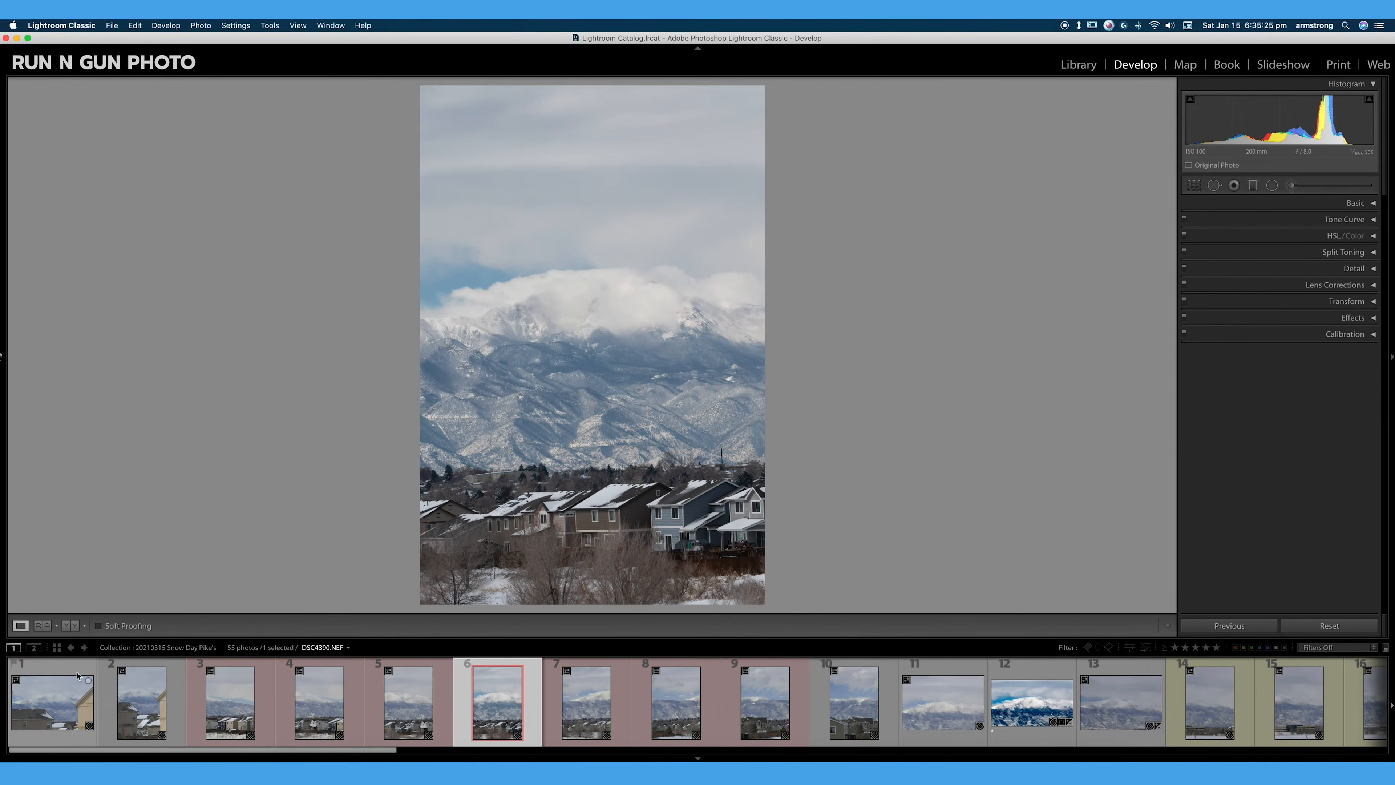
# - Browse the filmstrip to examine the red, yellow and green labelled groups of panorama source photos
pyautogui.scroll(-2, 385, 709)
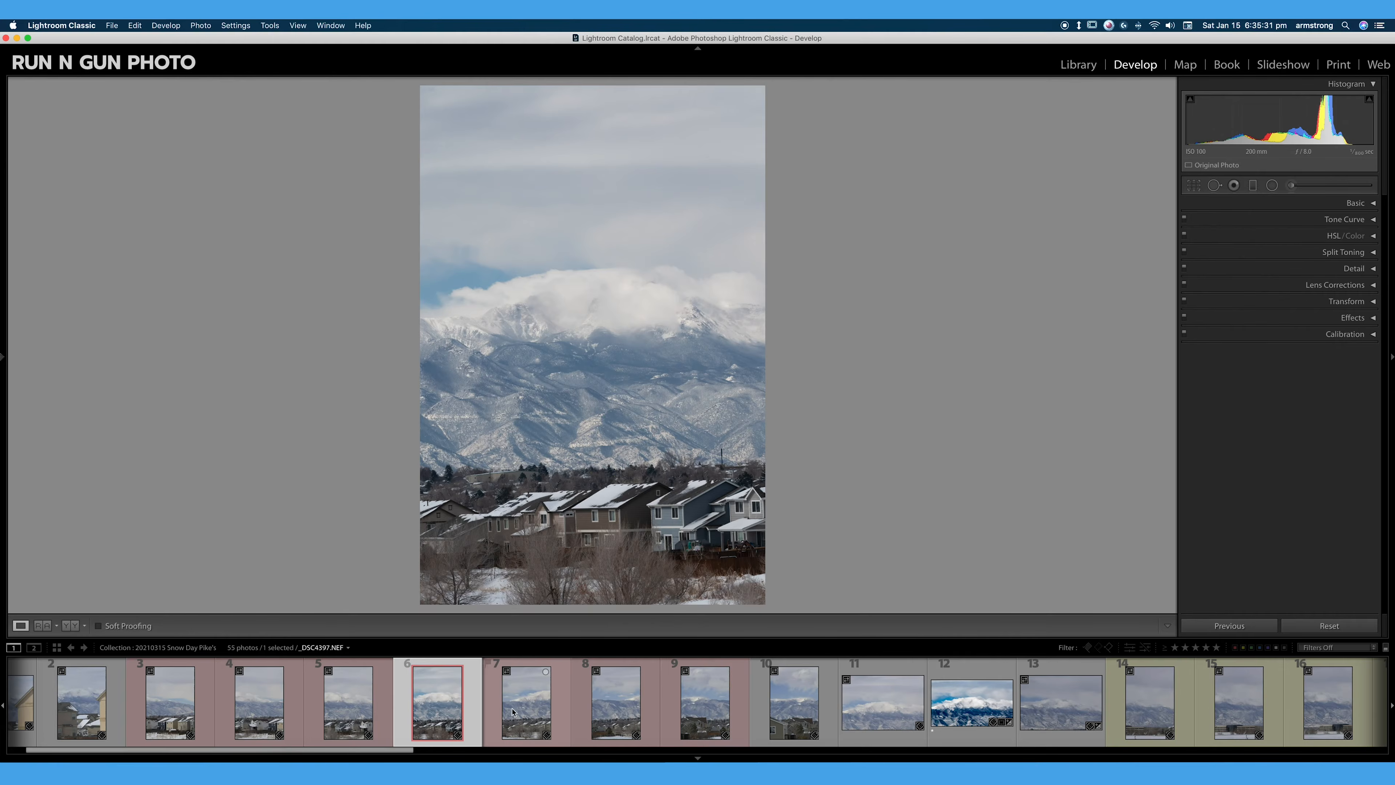
pyautogui.scroll(-10, 383, 705)
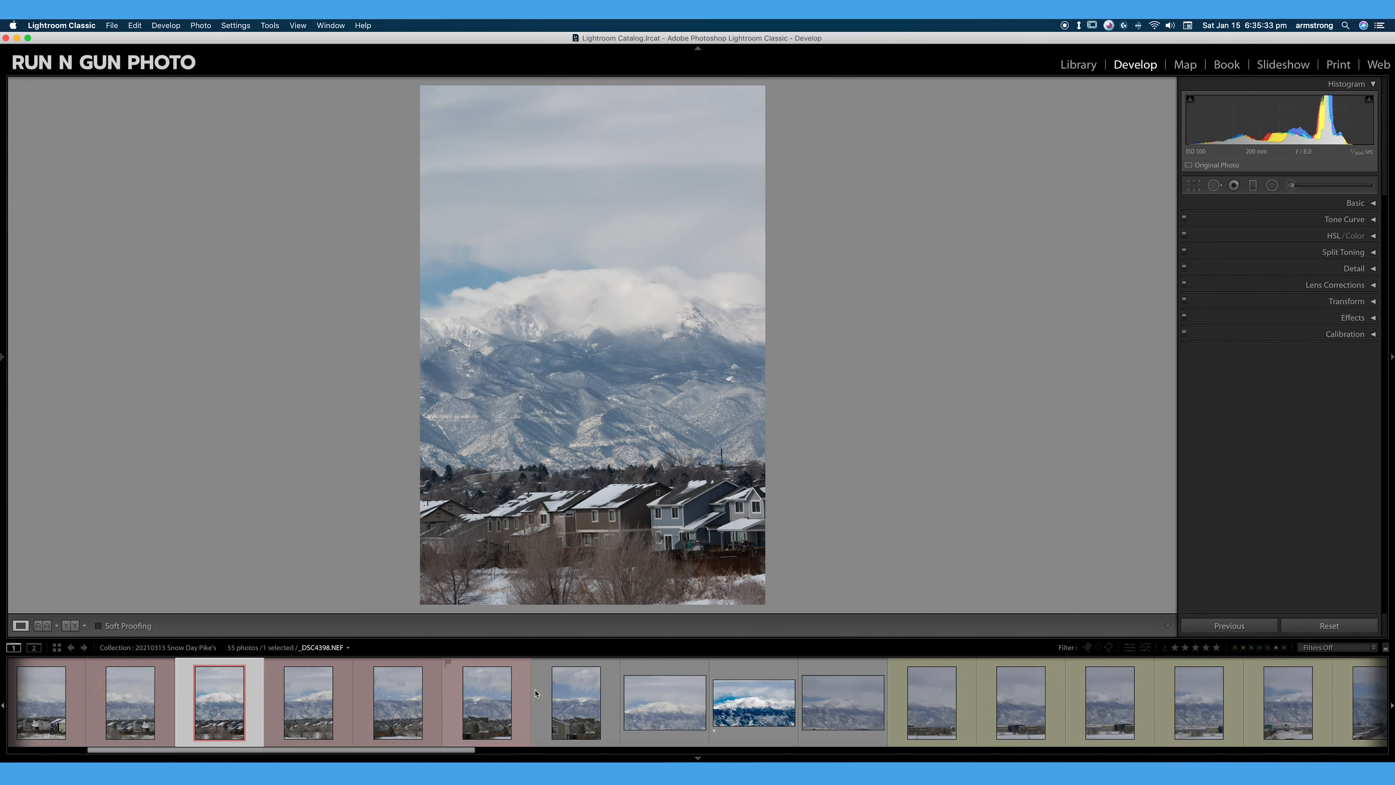
pyautogui.scroll(-2, 536, 694)
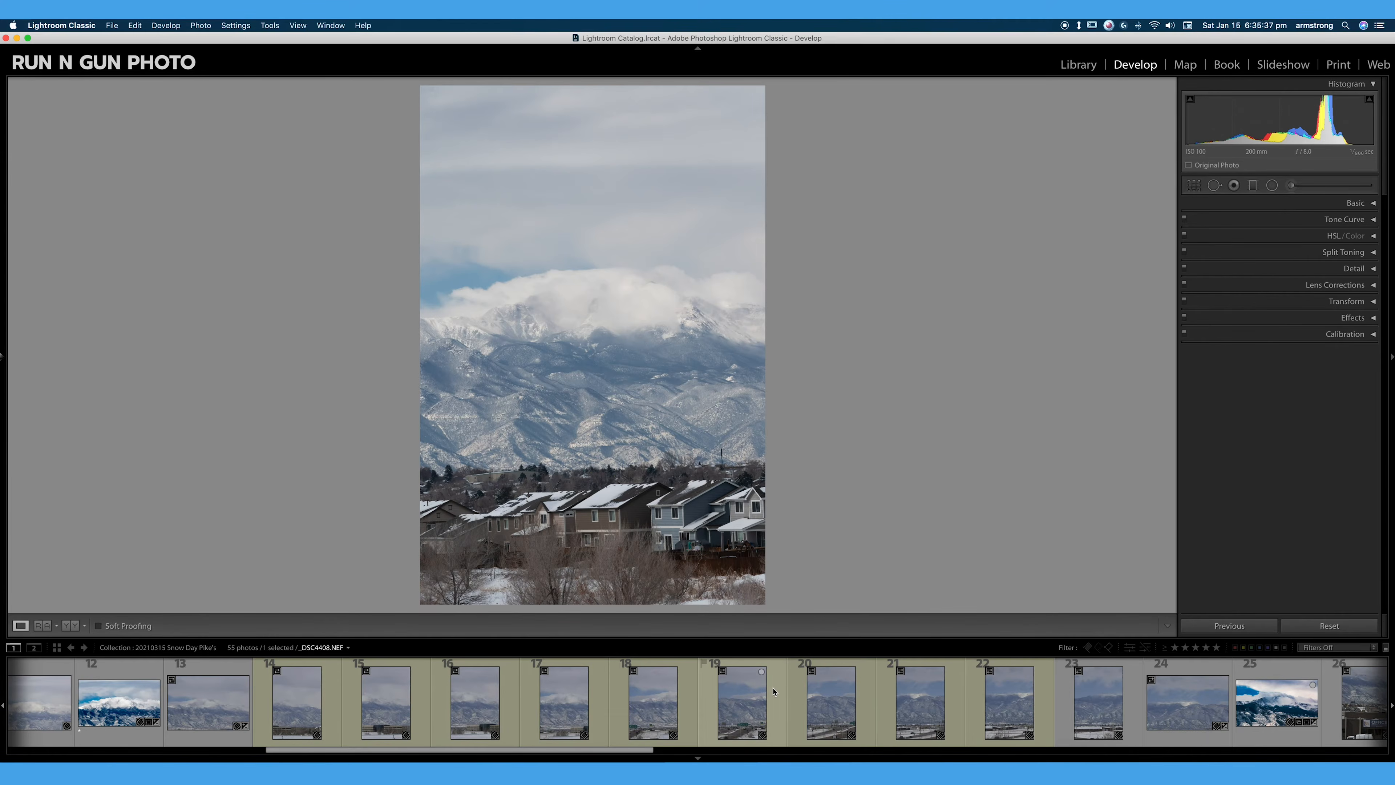
pyautogui.scroll(-4, 769, 694)
pyautogui.scroll(-6, 775, 691)
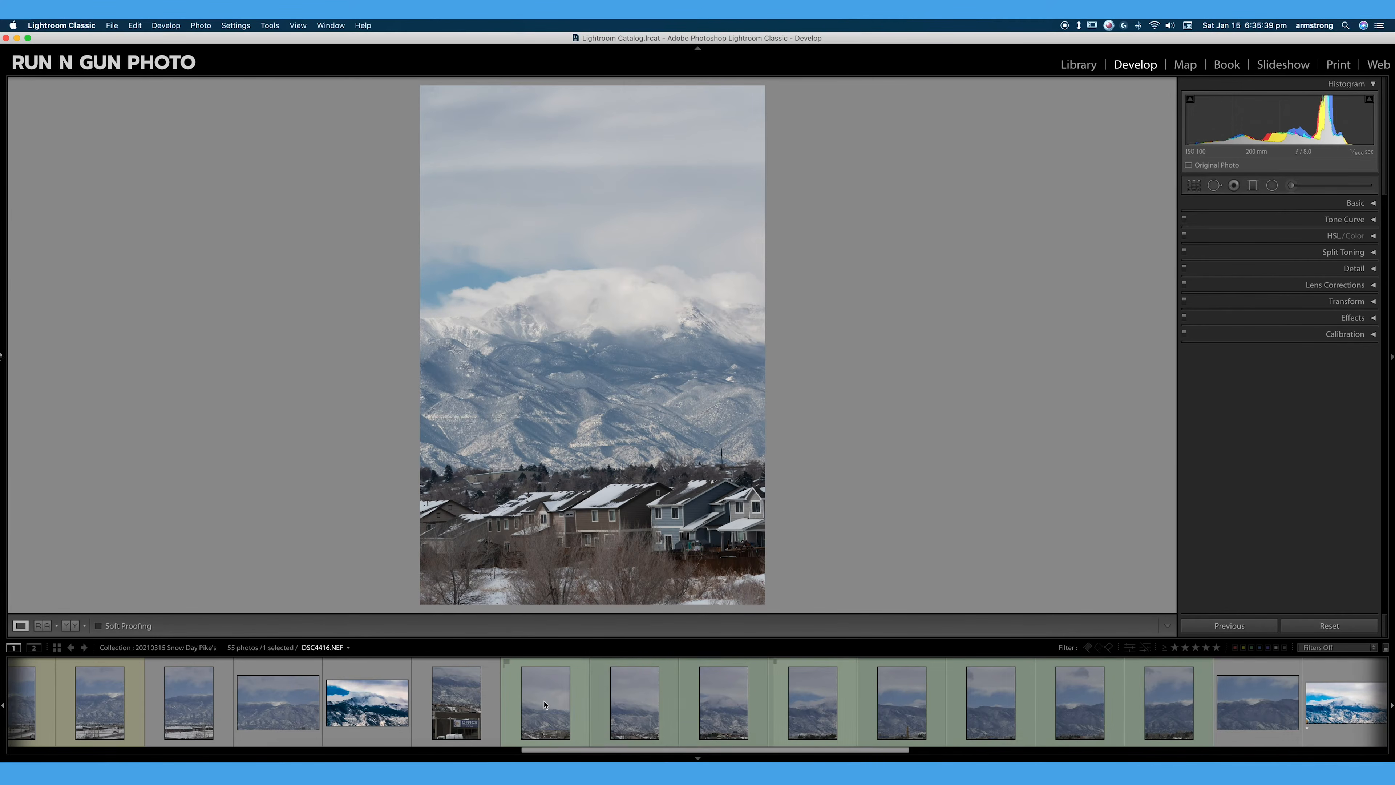
pyautogui.scroll(6, 561, 702)
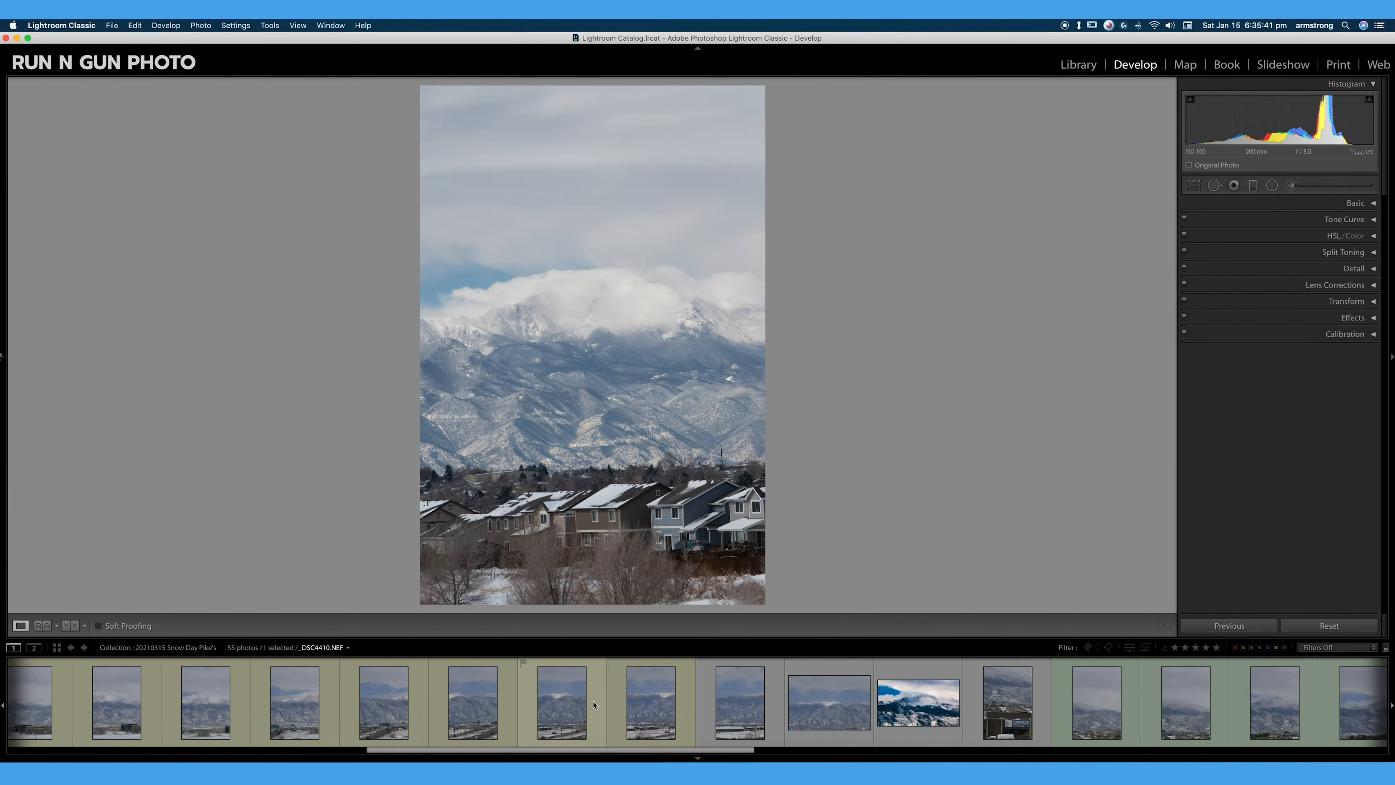
# - Look at the color label and rating options available for the yellow-labelled photos without changing them
pyautogui.rightClick(552, 700)
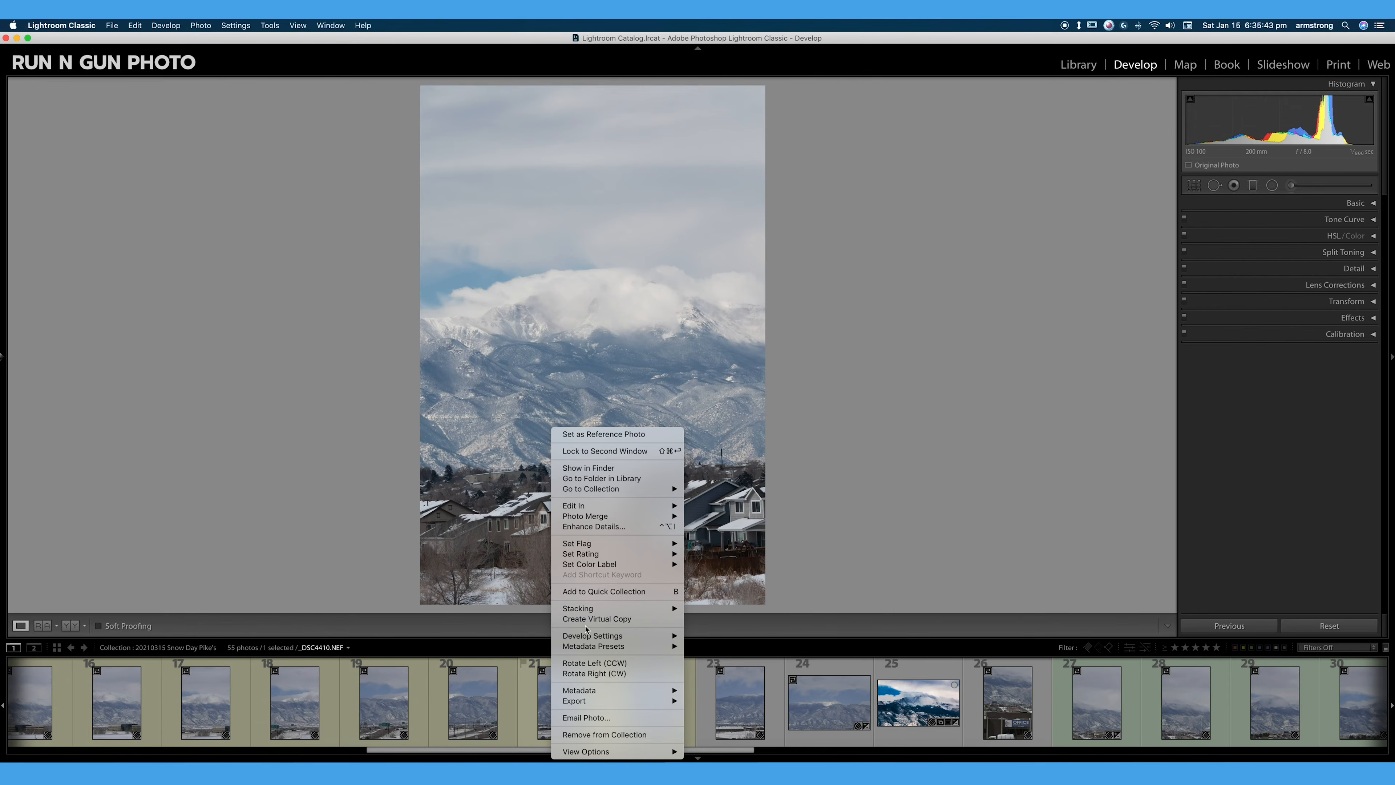
pyautogui.moveTo(607, 565)
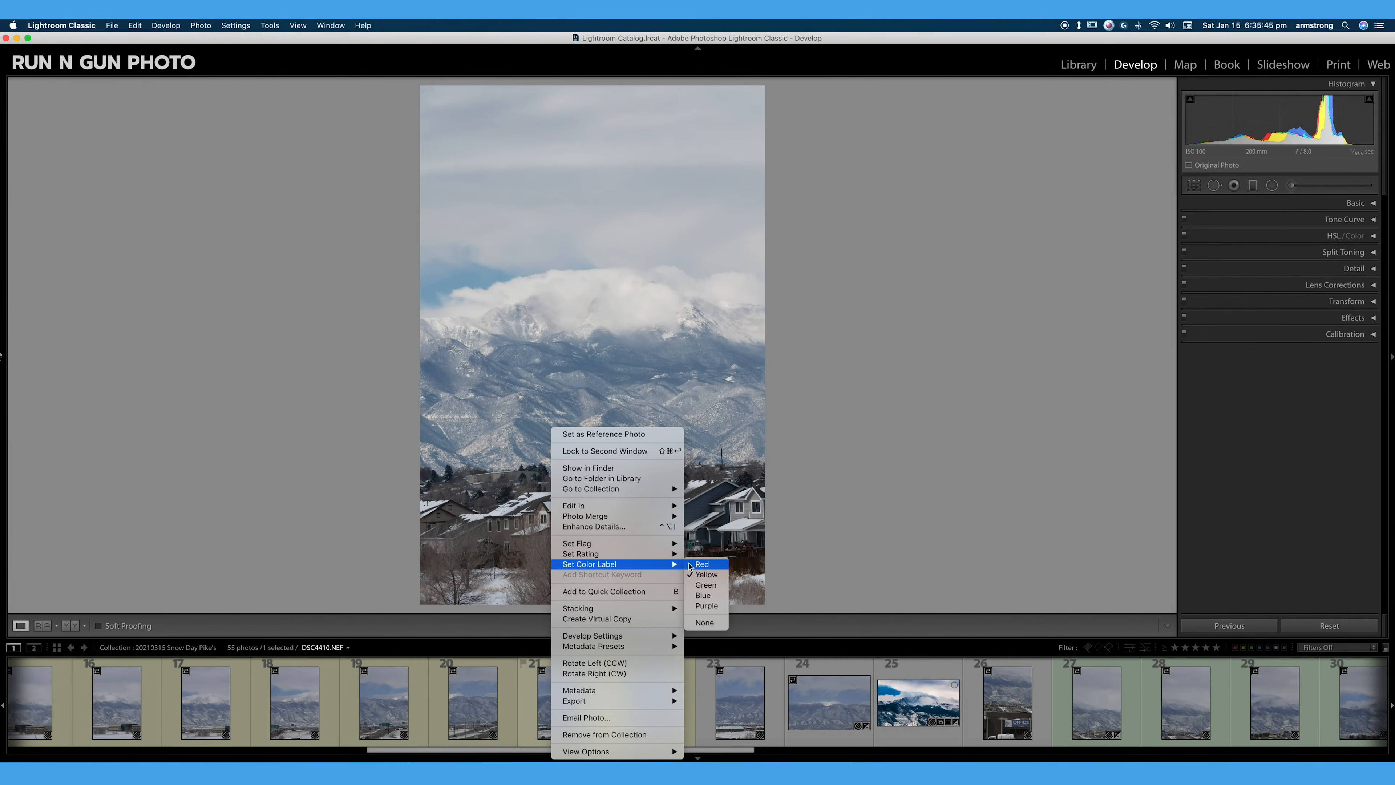
pyautogui.click(420, 696)
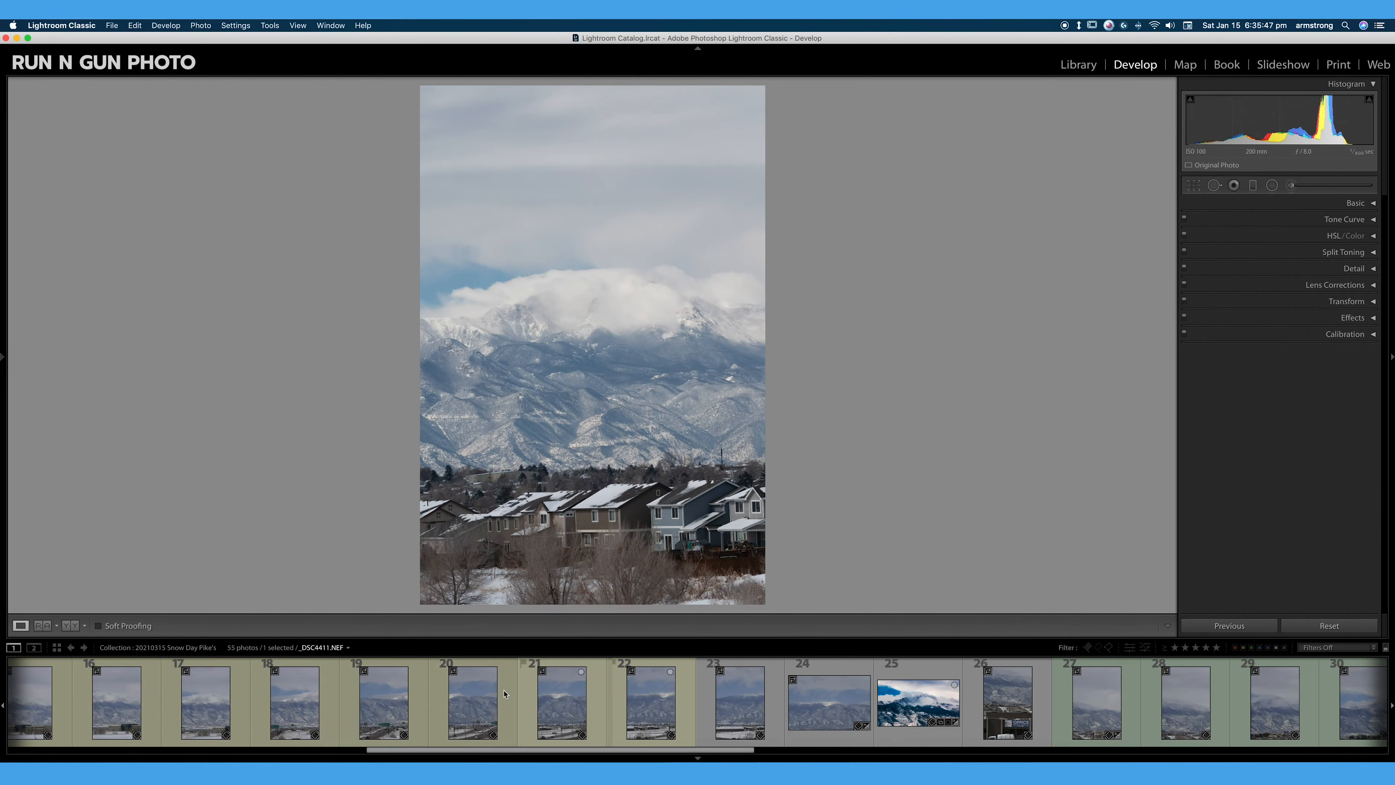
pyautogui.hscroll(-3, 185, 712)
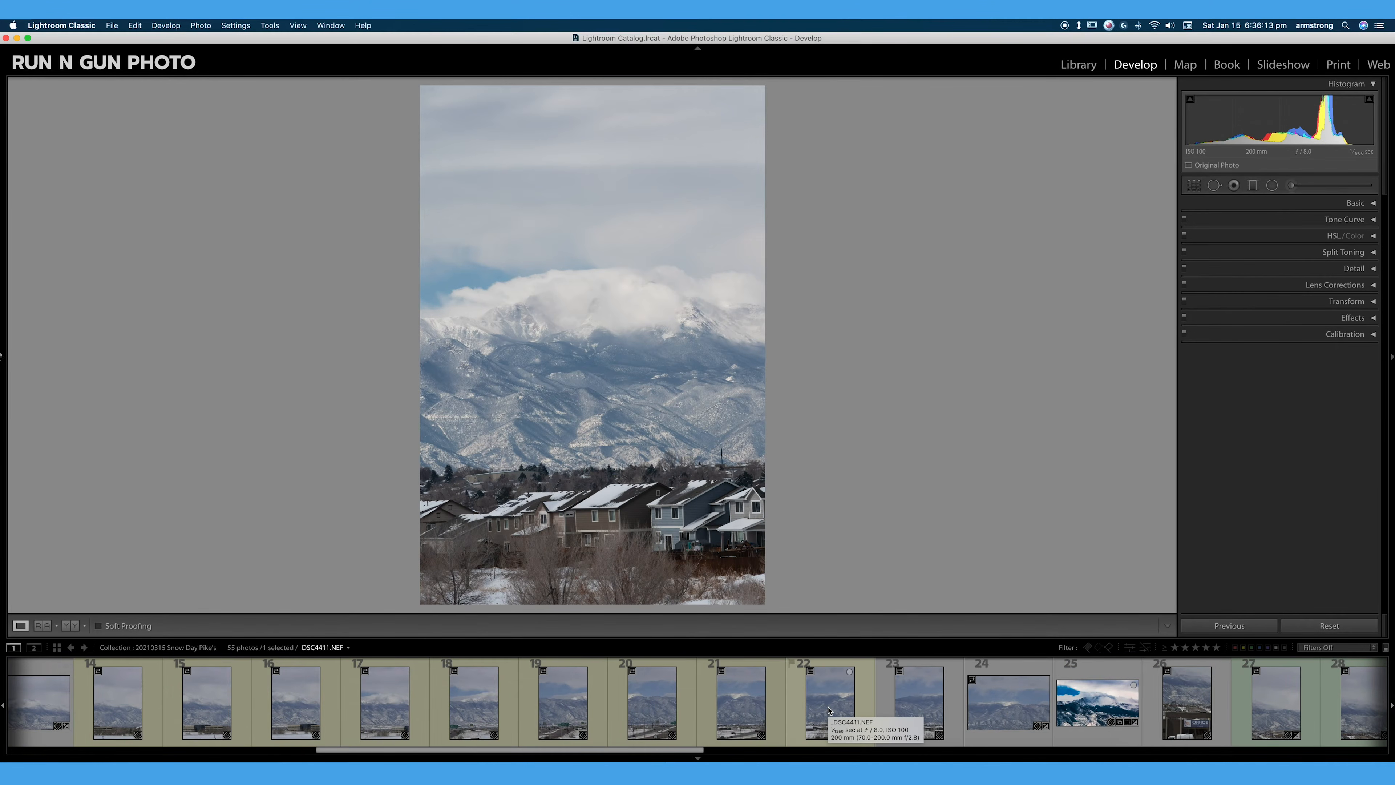
pyautogui.hscroll(-1, 829, 708)
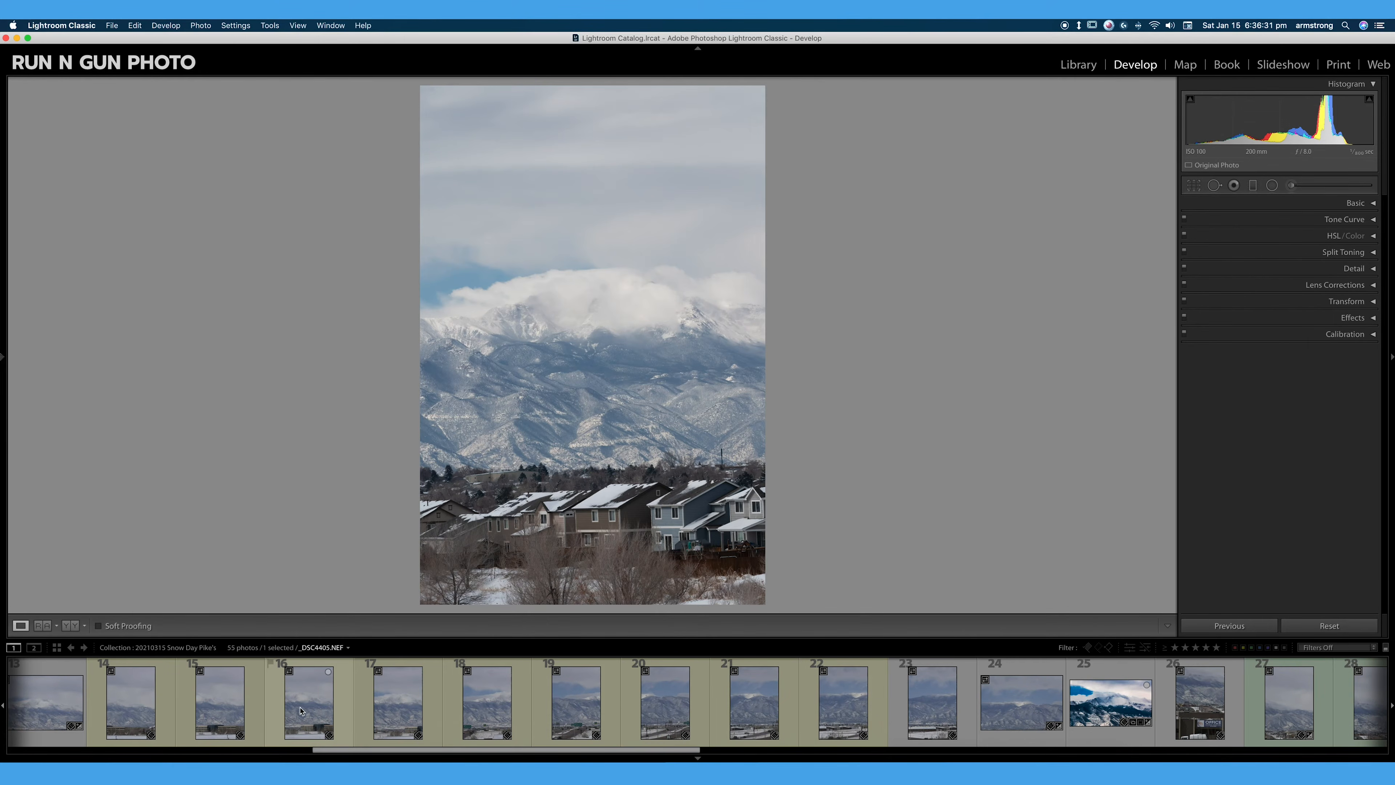
pyautogui.click(573, 701)
pyautogui.rightClick(573, 701)
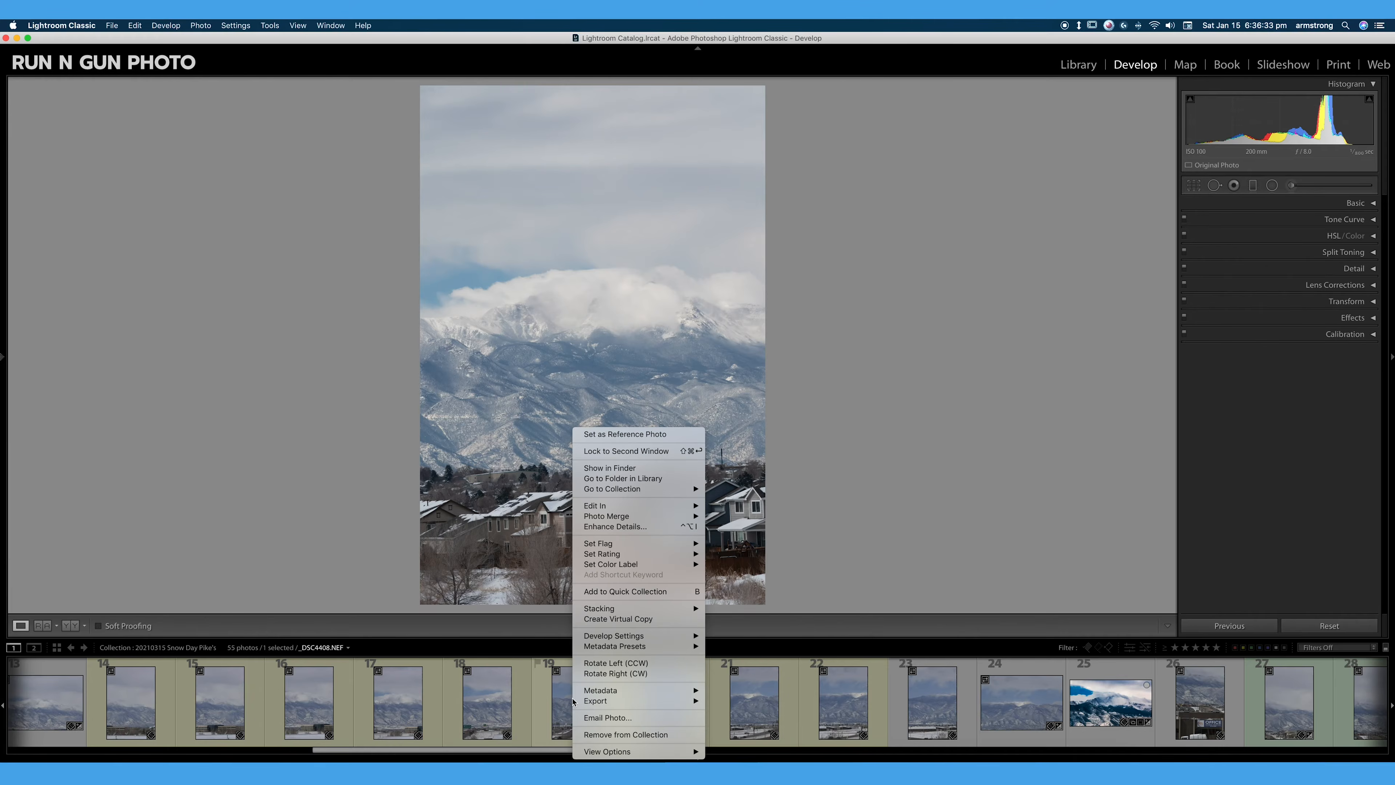
pyautogui.moveTo(632, 557)
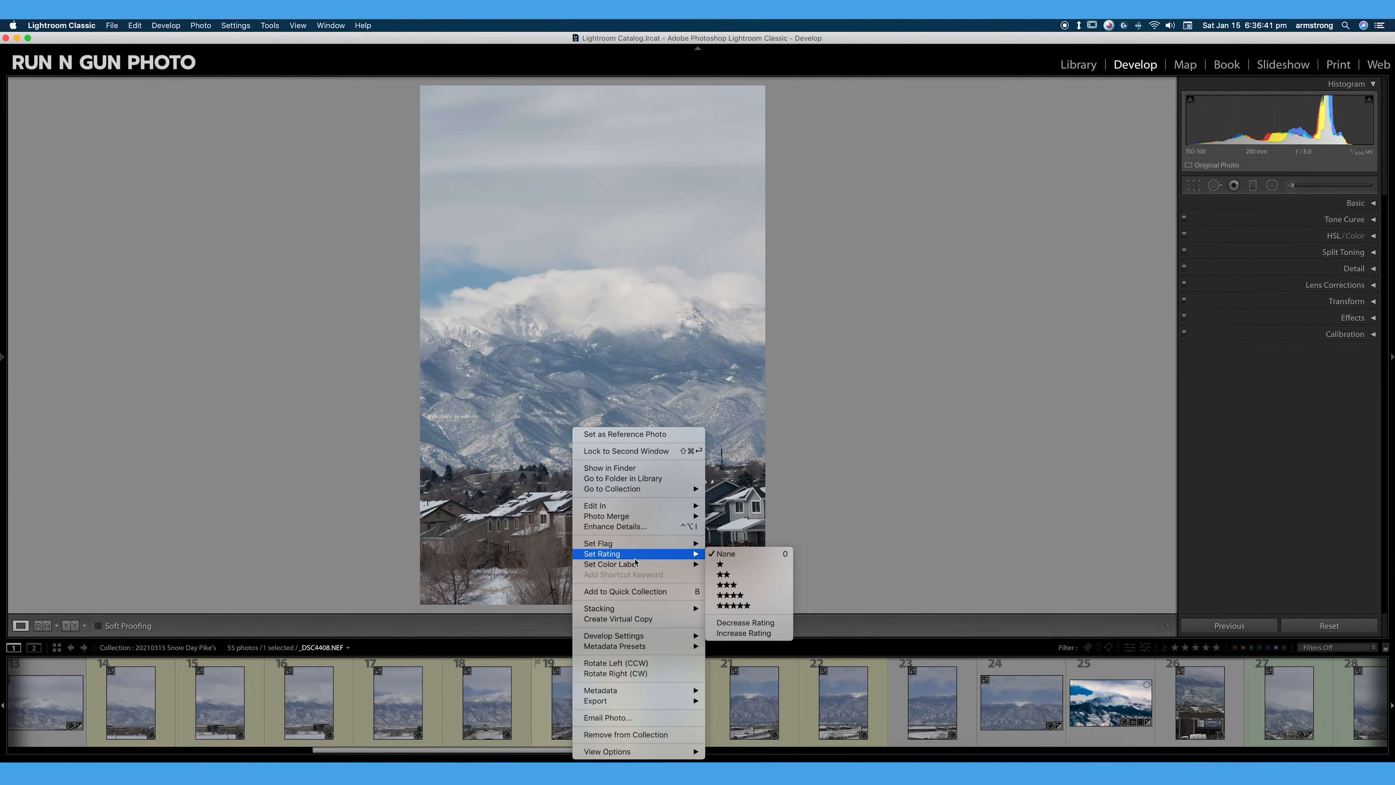
pyautogui.click(343, 492)
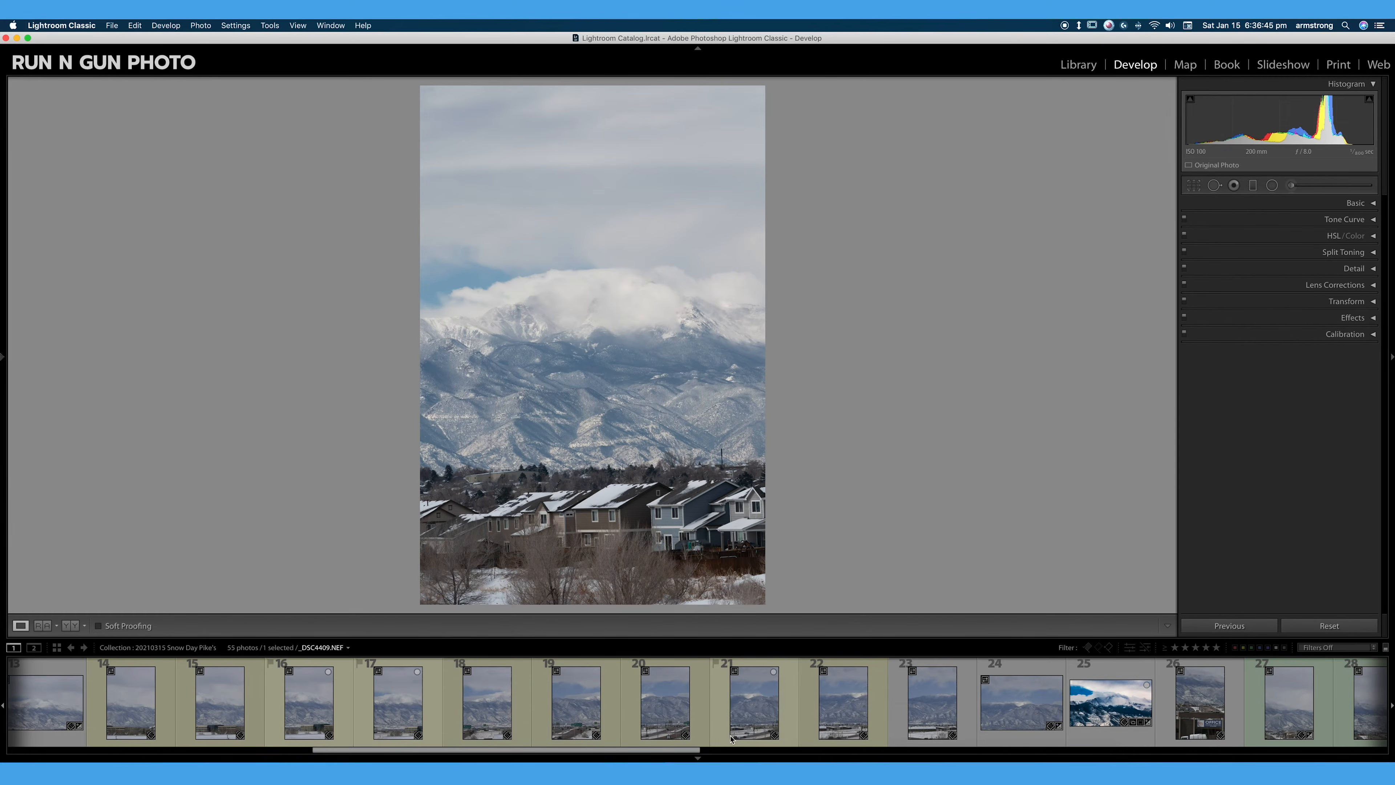
# - Review the yellow-labelled frames one by one, from photo 14 through photo 22, to check how they overlap
pyautogui.click(125, 697)
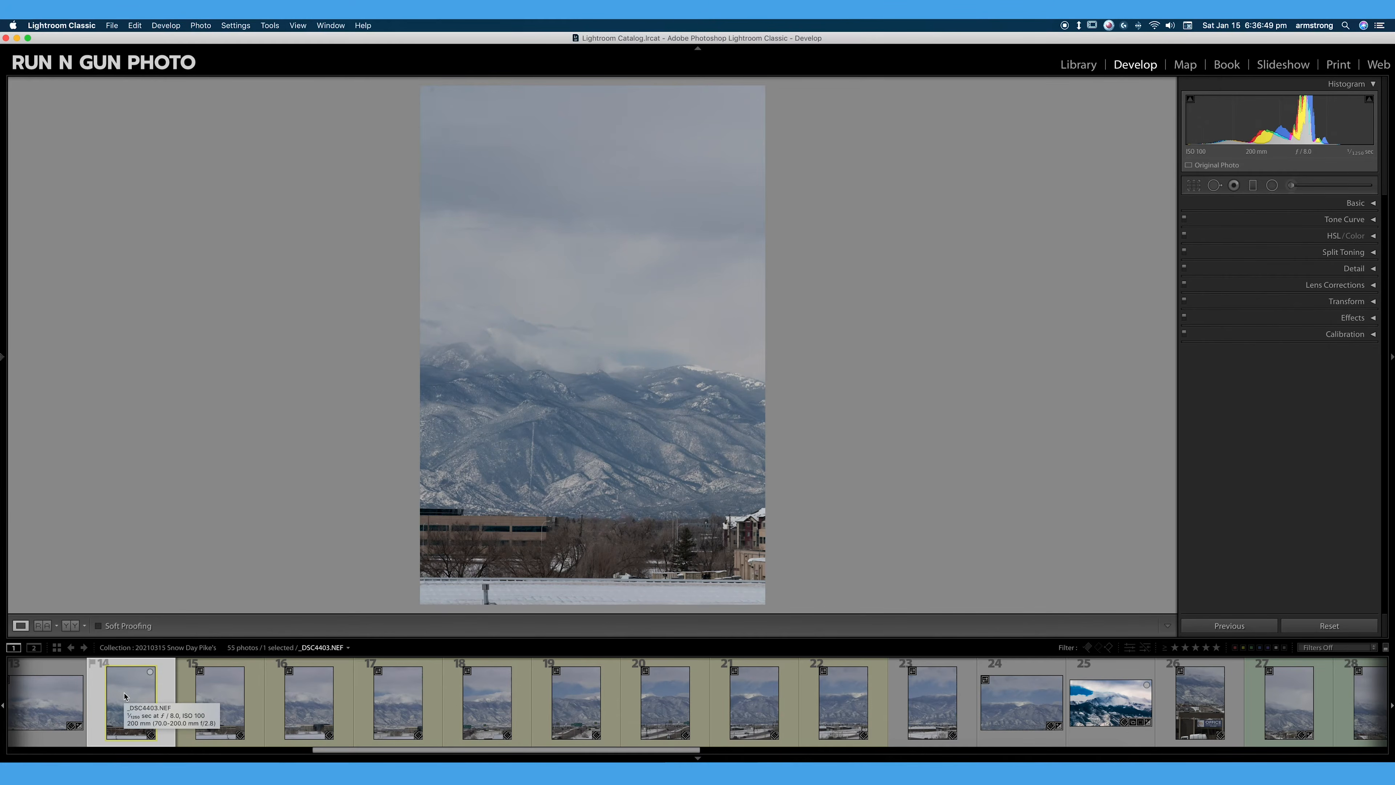
pyautogui.press('Right')
pyautogui.press('Right')
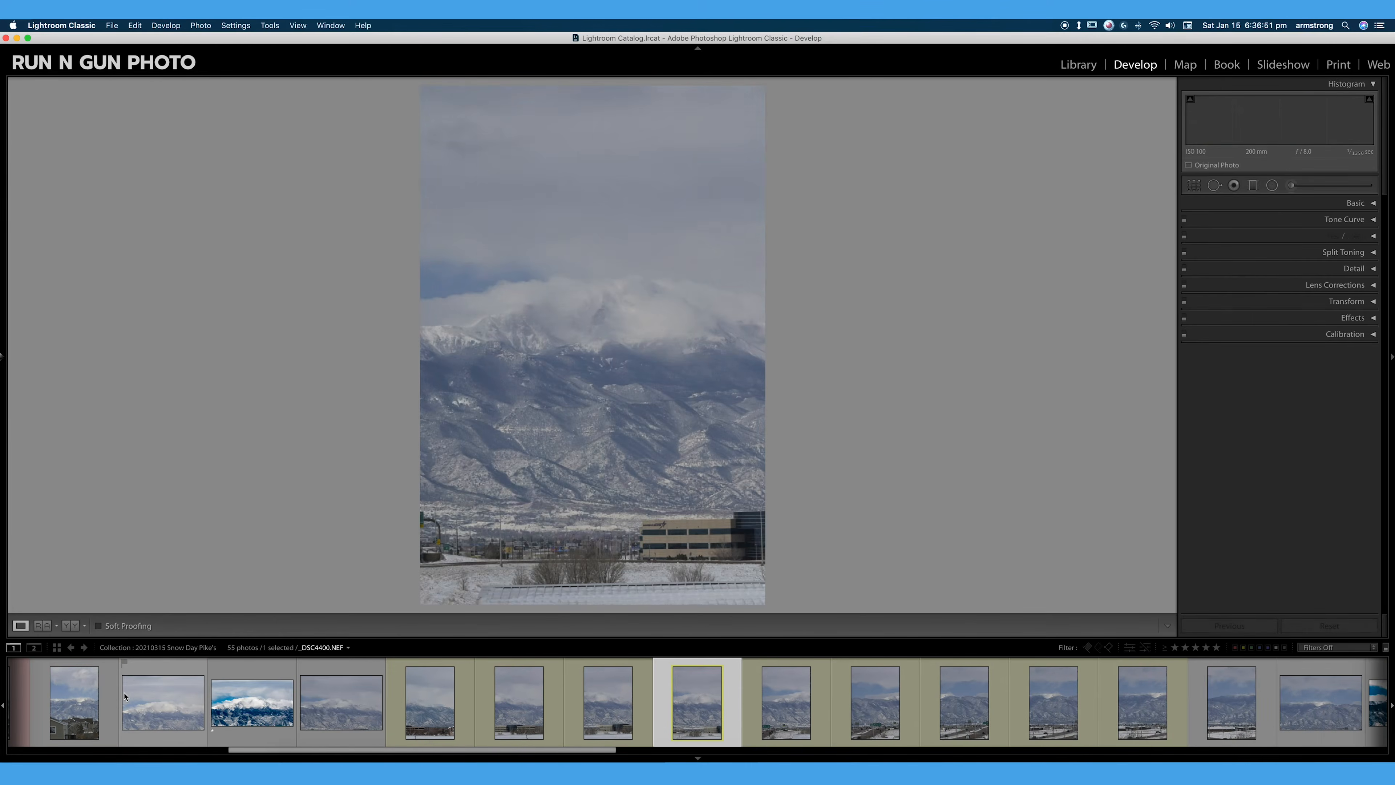
pyautogui.press('Right')
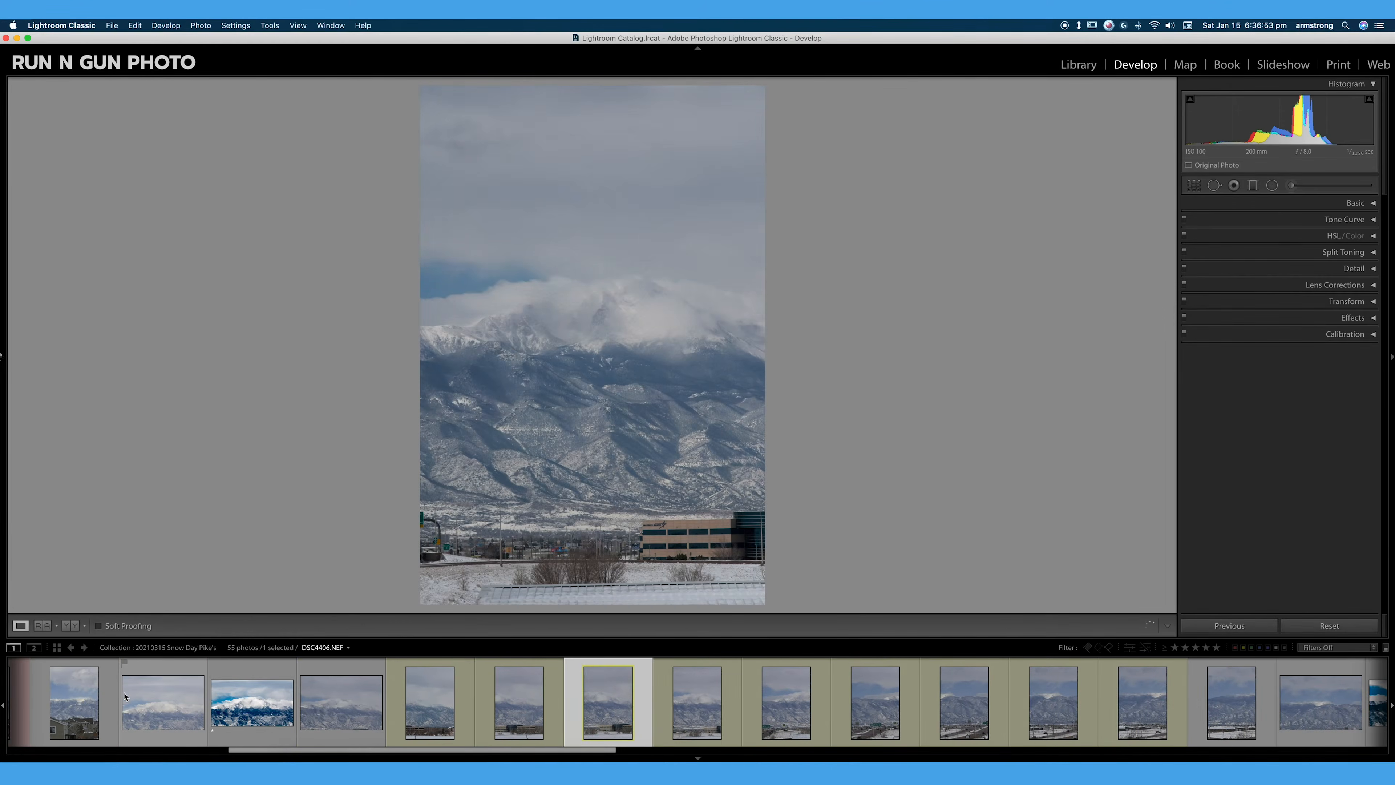
pyautogui.press('Right')
pyautogui.press('Right')
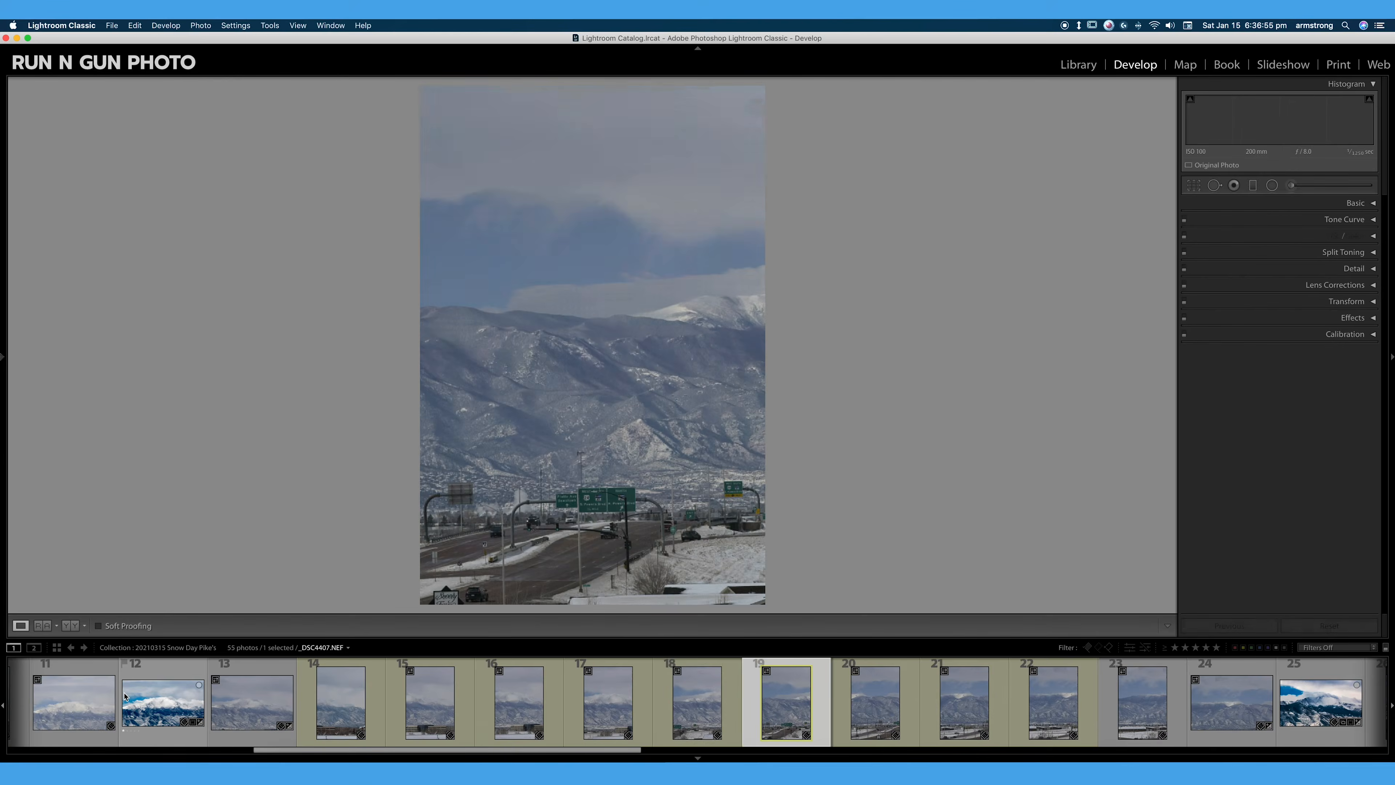
pyautogui.press('Right')
pyautogui.press('Right')
pyautogui.press('Right')
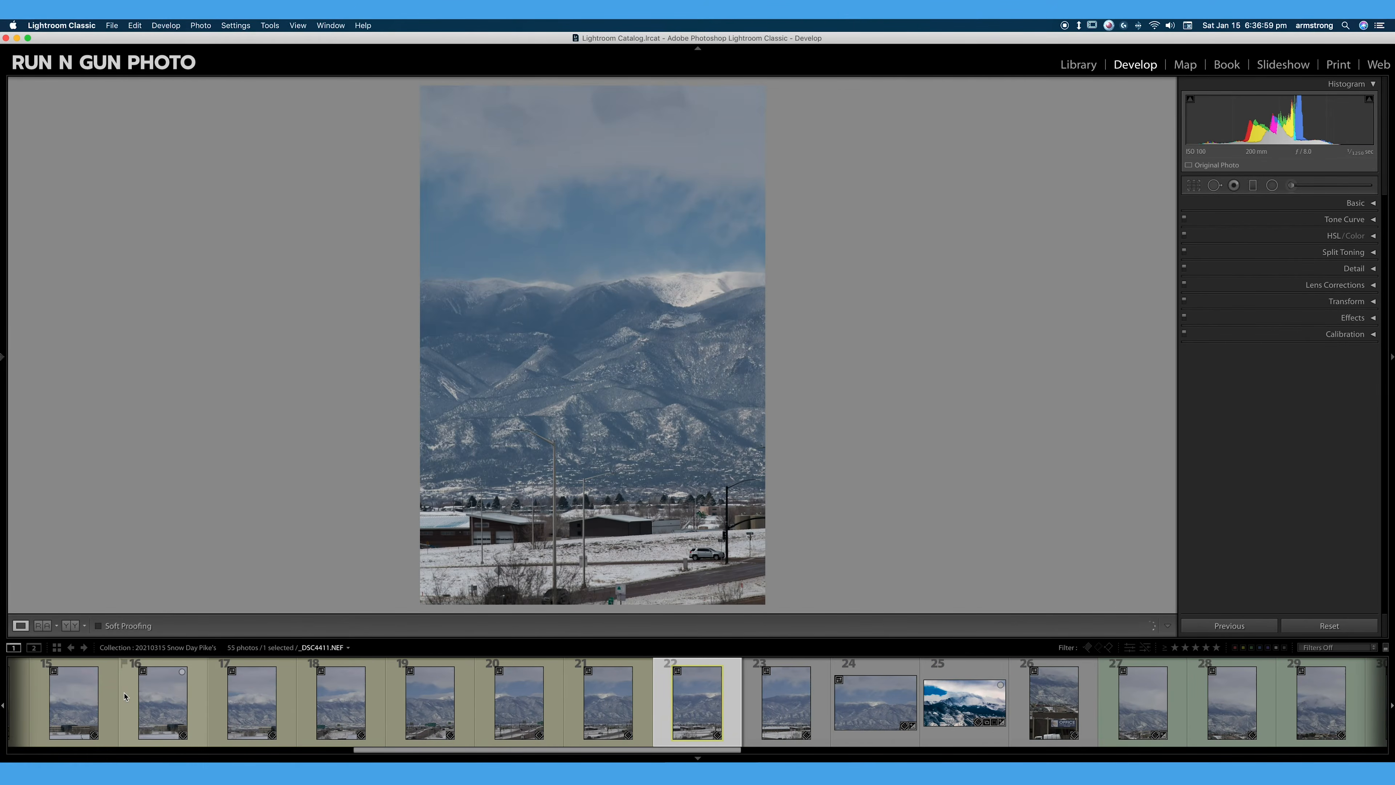
# - Select the nine yellow-labelled photos, 14 through 22, and open them in a Panorama photo merge
pyautogui.hscroll(-4, 541, 737)
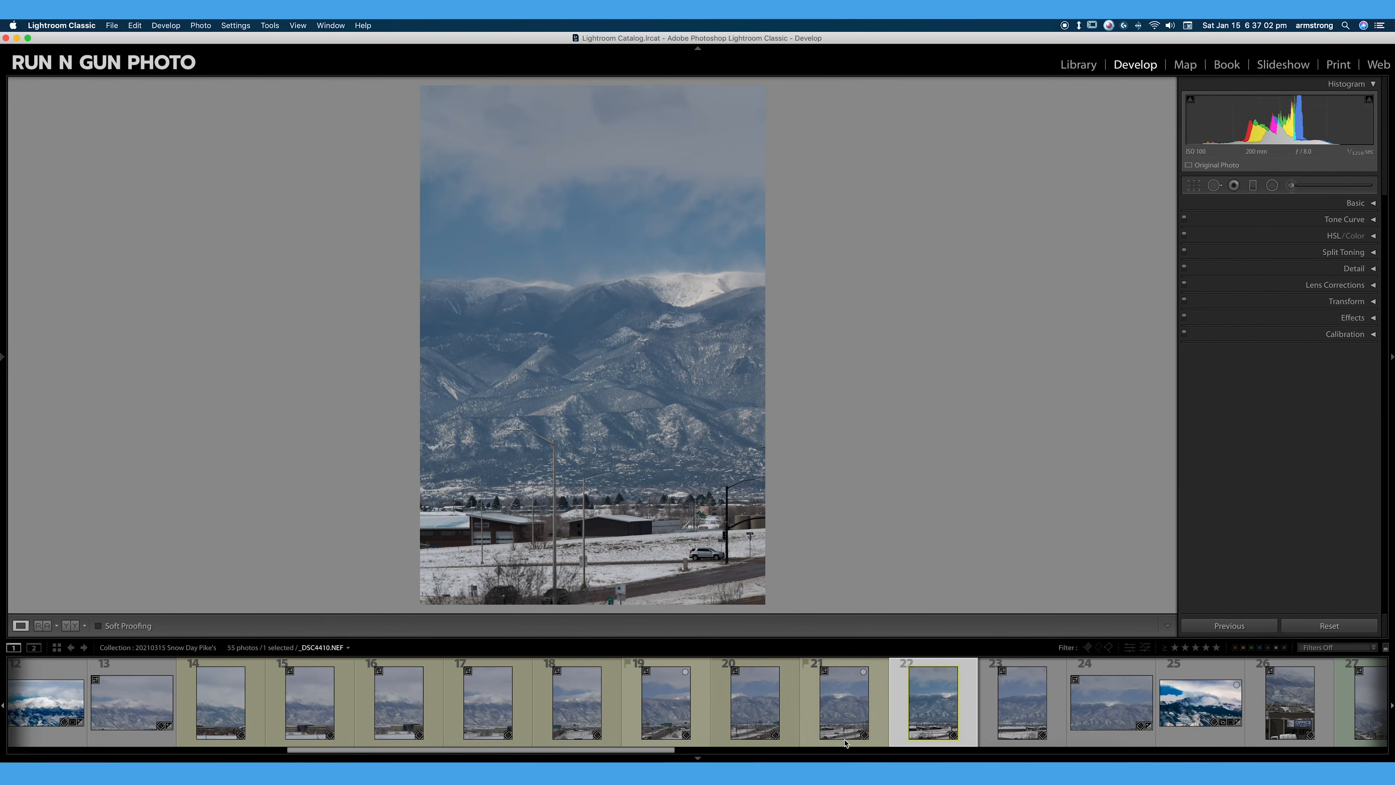
pyautogui.click(207, 701)
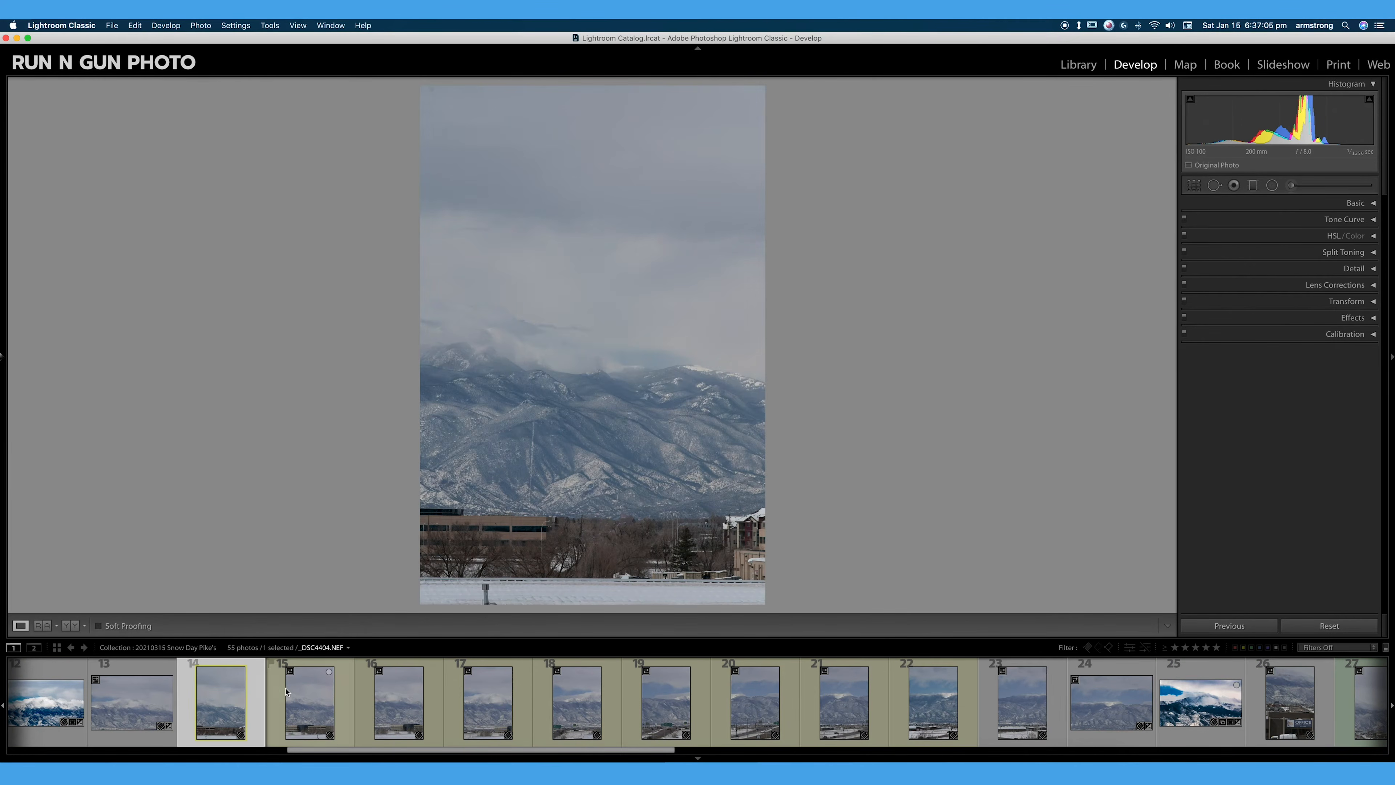
pyautogui.keyDown('shift'); pyautogui.click(919, 703); pyautogui.keyUp('shift')
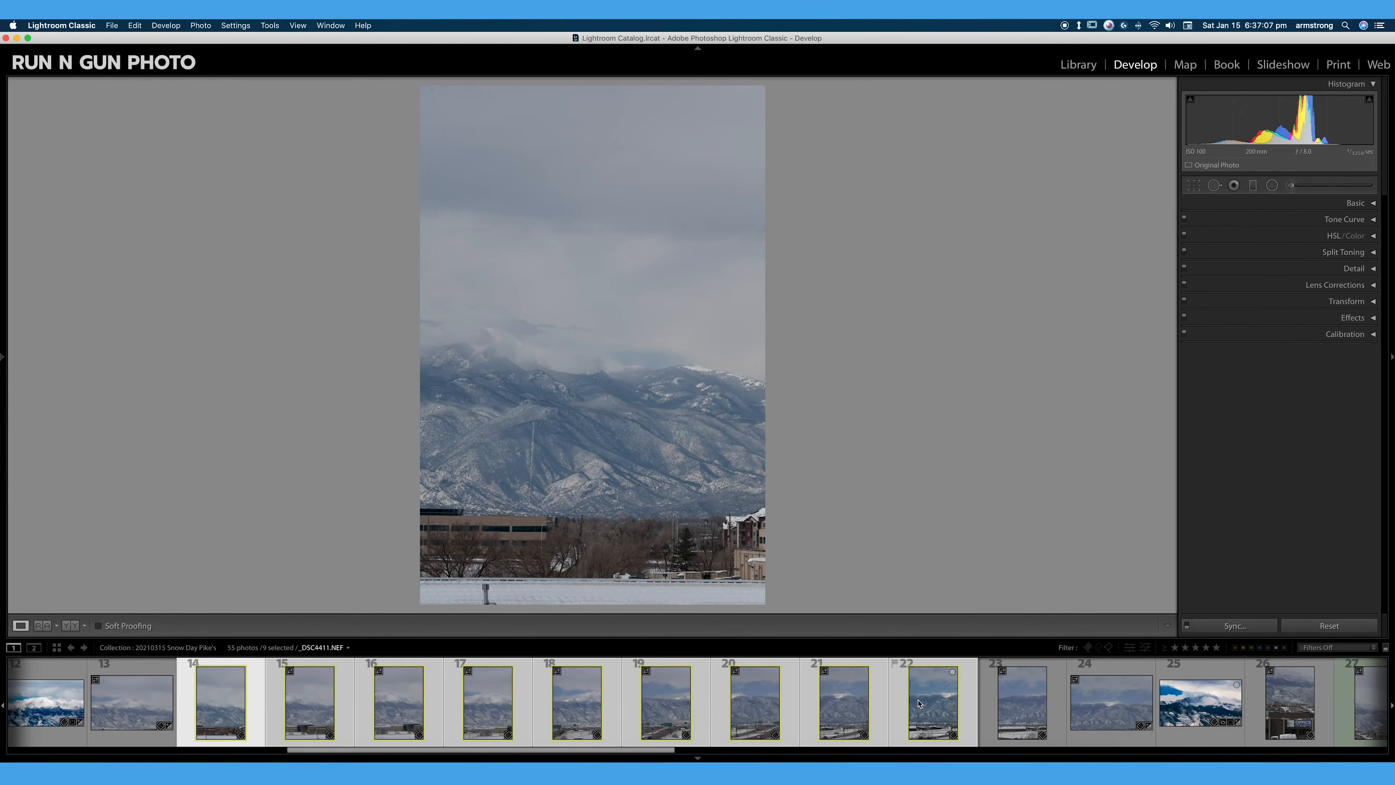
pyautogui.rightClick(663, 690)
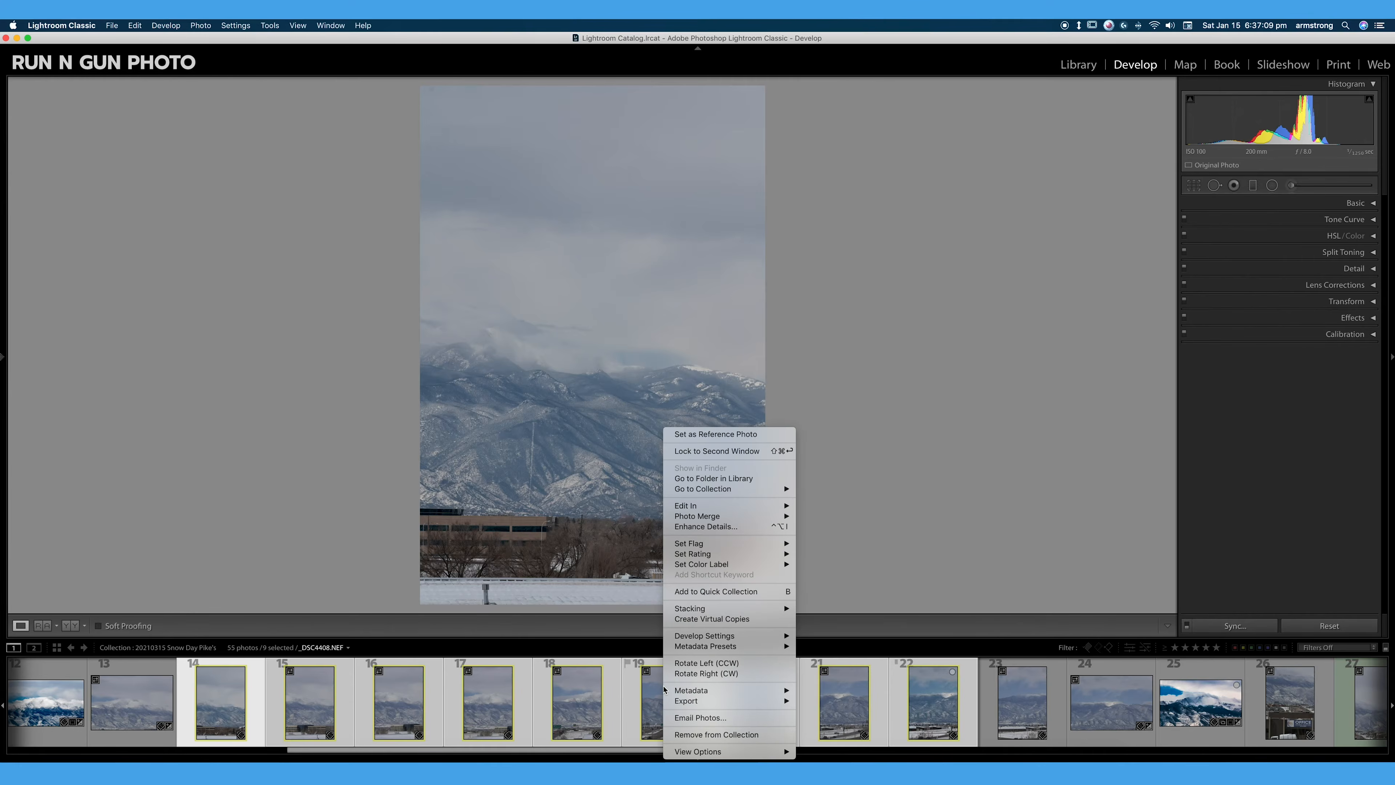
pyautogui.moveTo(712, 517)
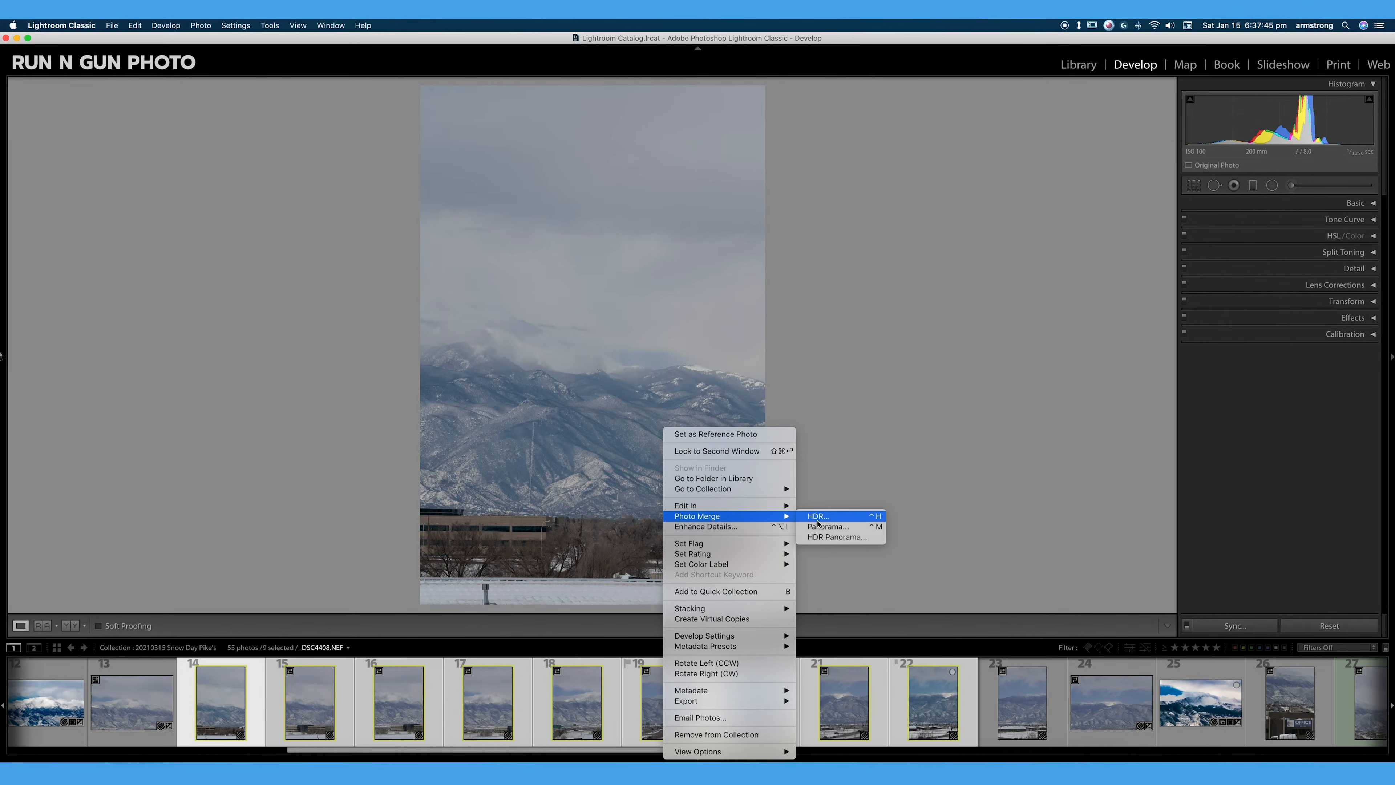
pyautogui.click(829, 526)
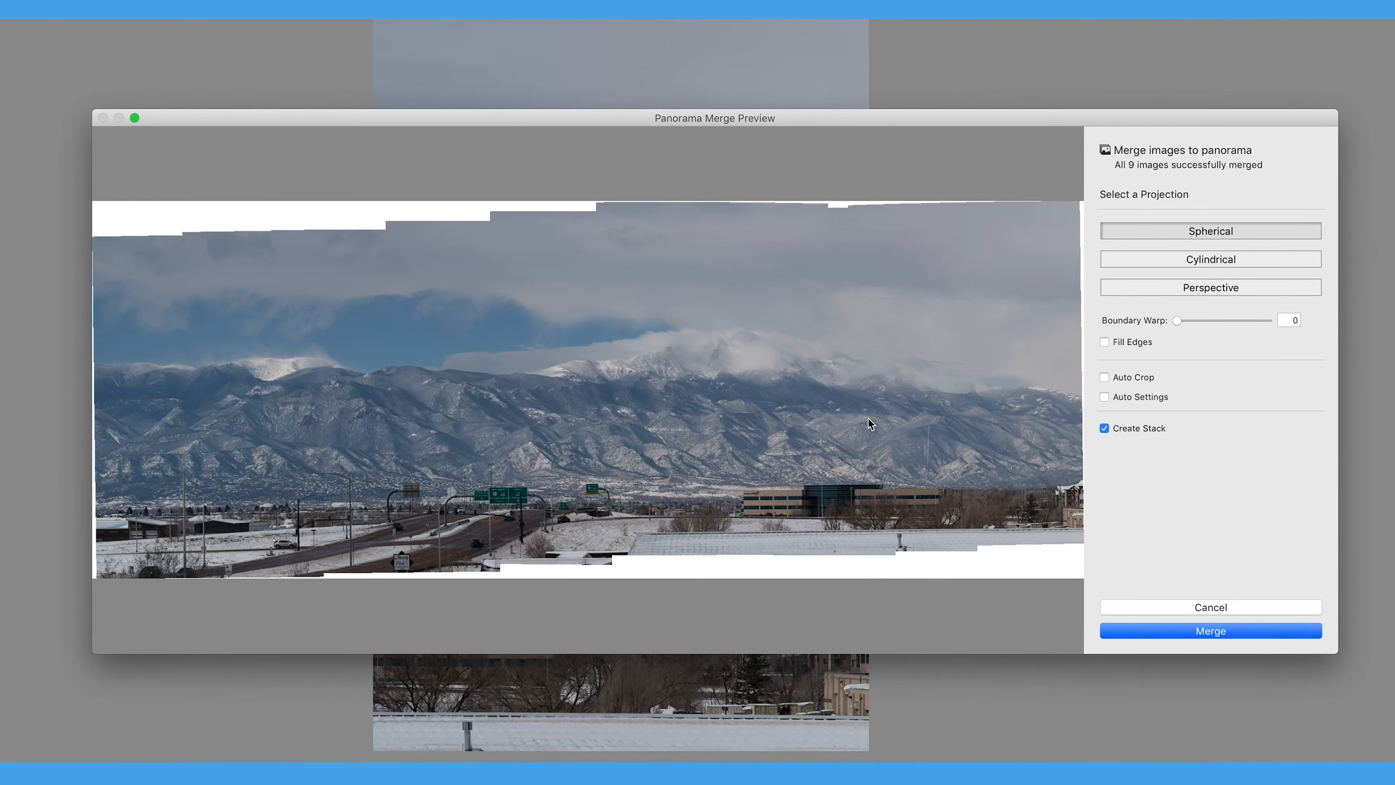
# - Compare the Cylindrical and Perspective projections in the merge preview and choose Cylindrical
pyautogui.click(1181, 257)
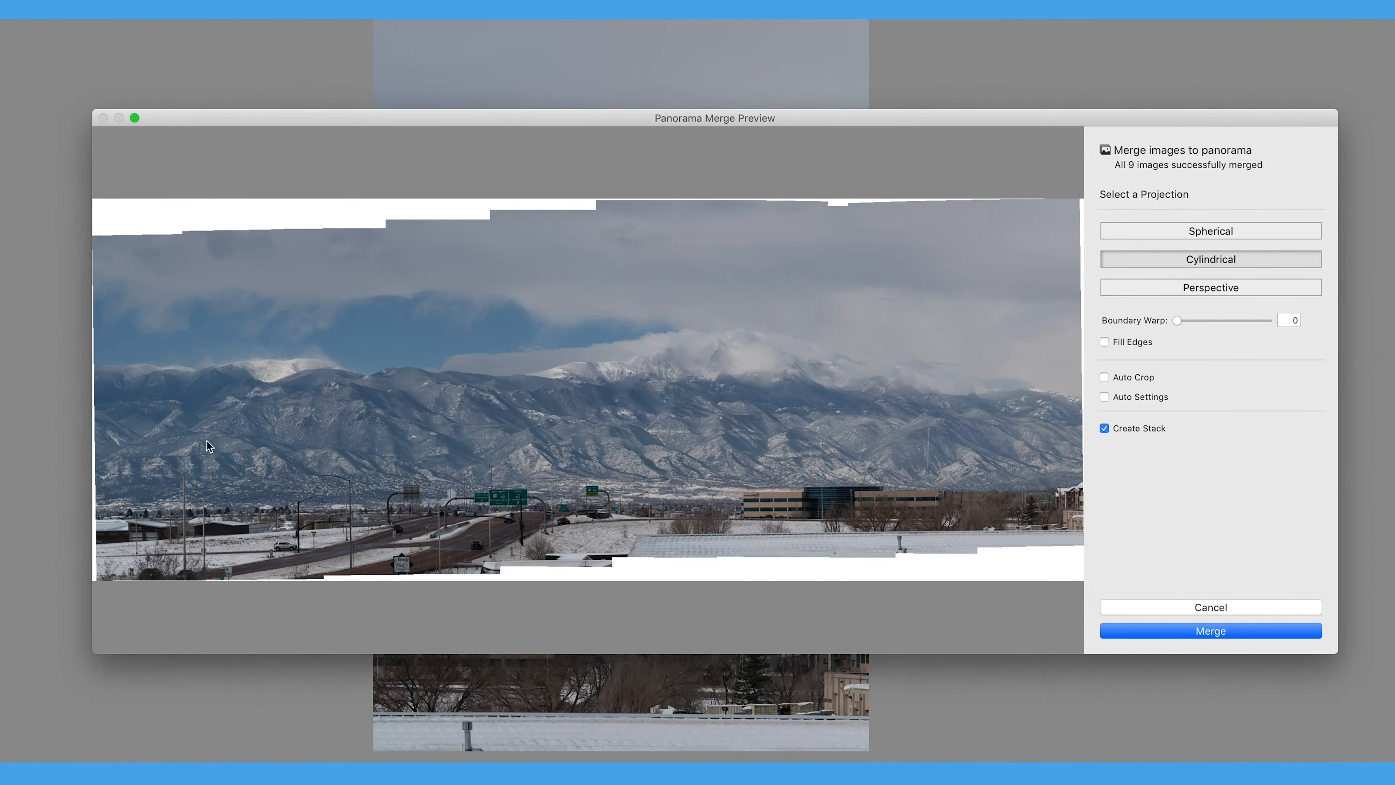
pyautogui.click(1224, 288)
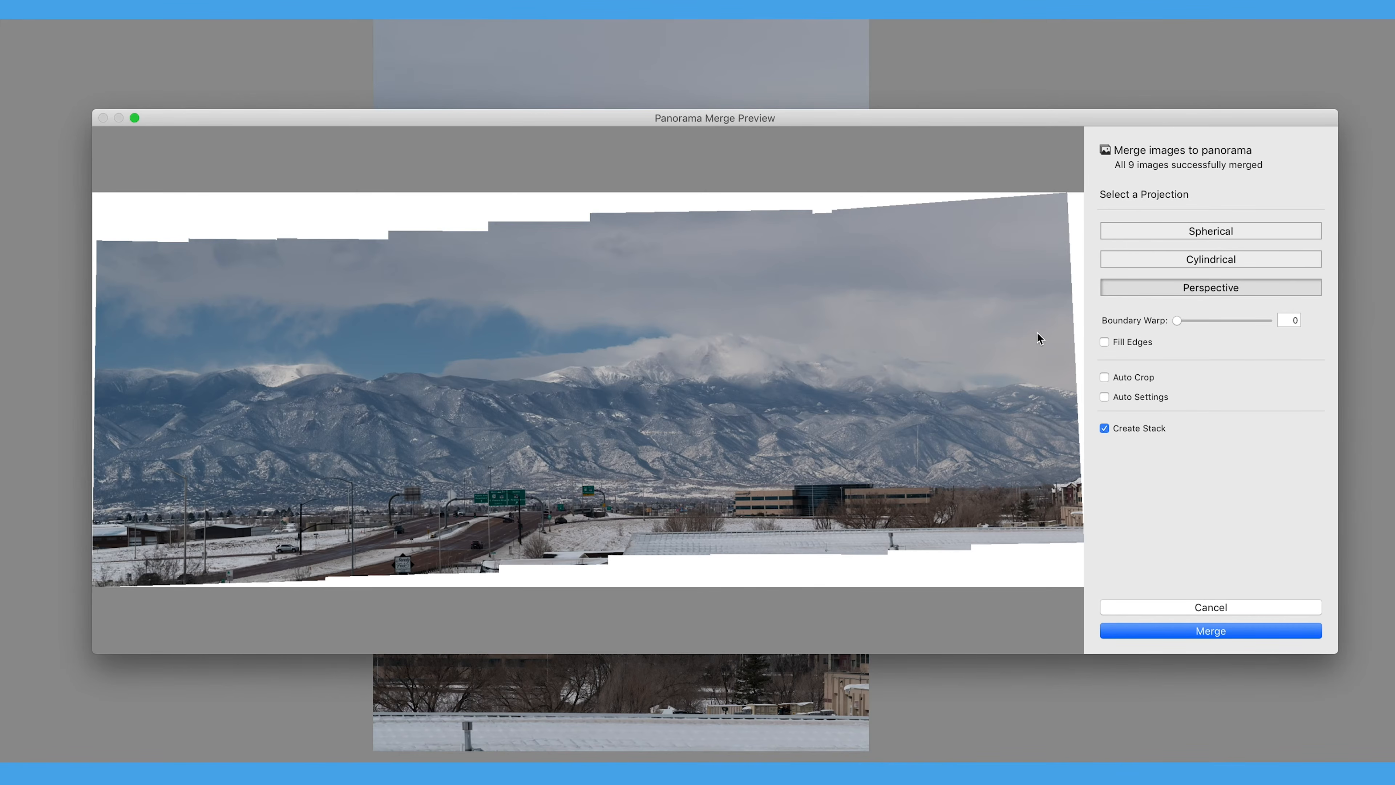
pyautogui.click(1250, 260)
pyautogui.click(1264, 289)
pyautogui.click(1233, 260)
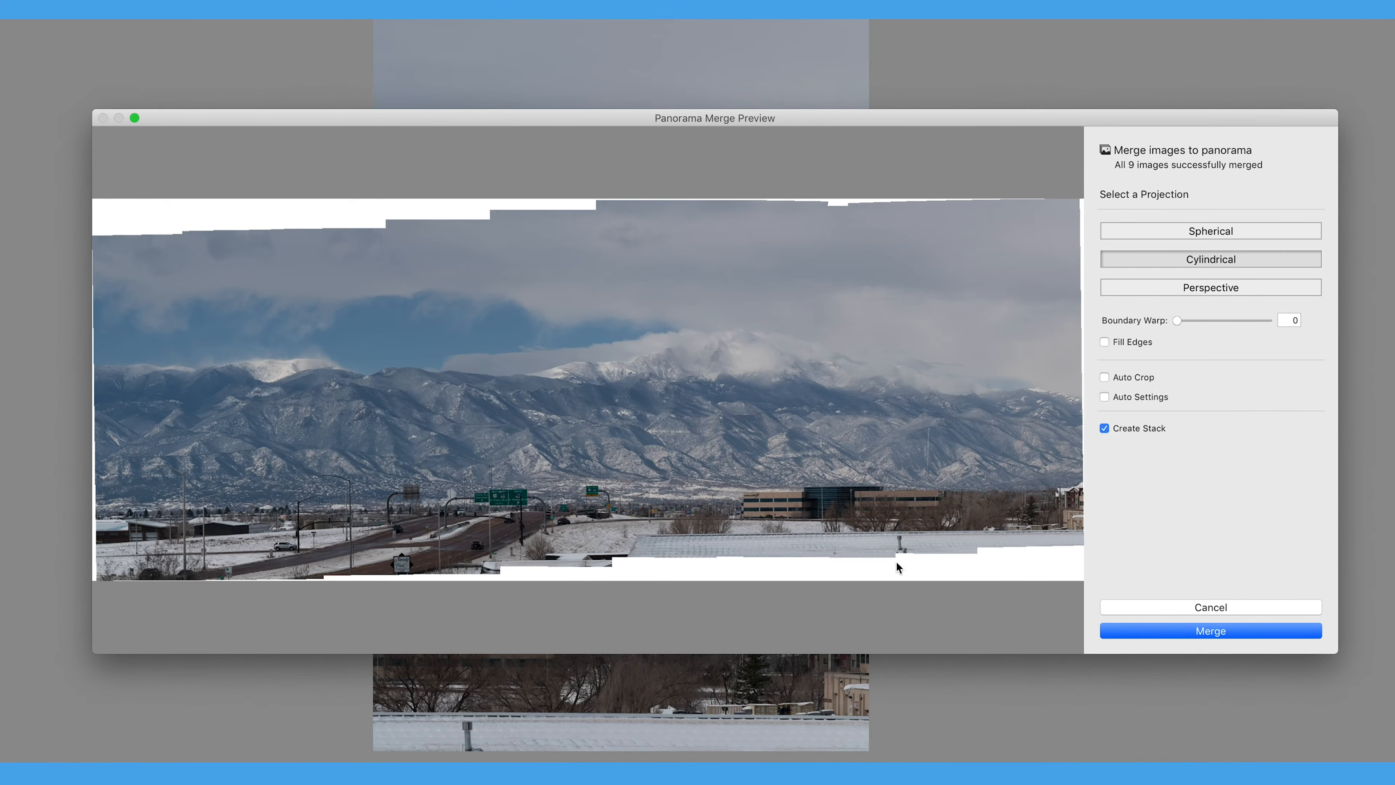
# - Set the panorama's Boundary Warp to 32 after trying 83, and enable Fill Edges
pyautogui.click(1177, 322)
pyautogui.moveTo(1177, 324); pyautogui.dragTo(1253, 329)
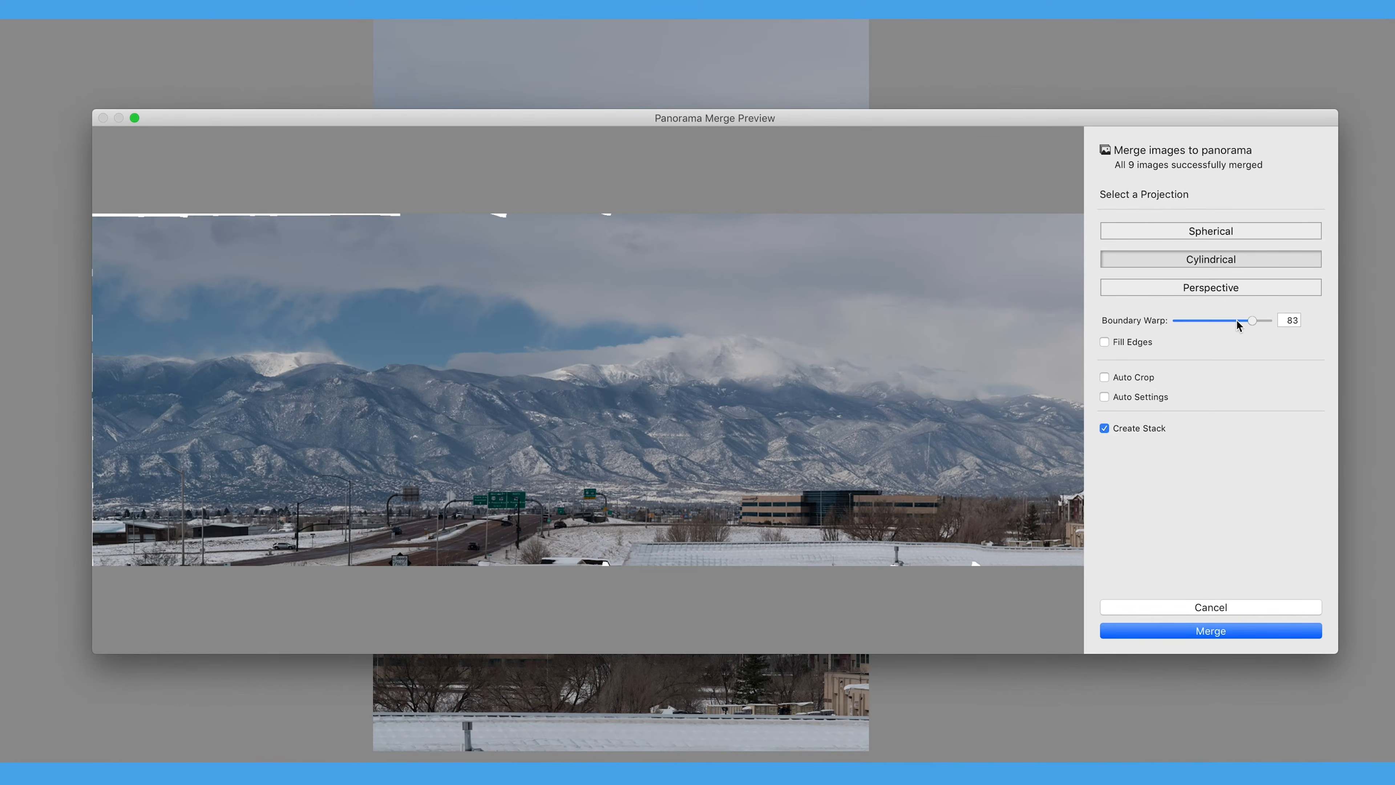
pyautogui.moveTo(1252, 323); pyautogui.dragTo(1203, 325)
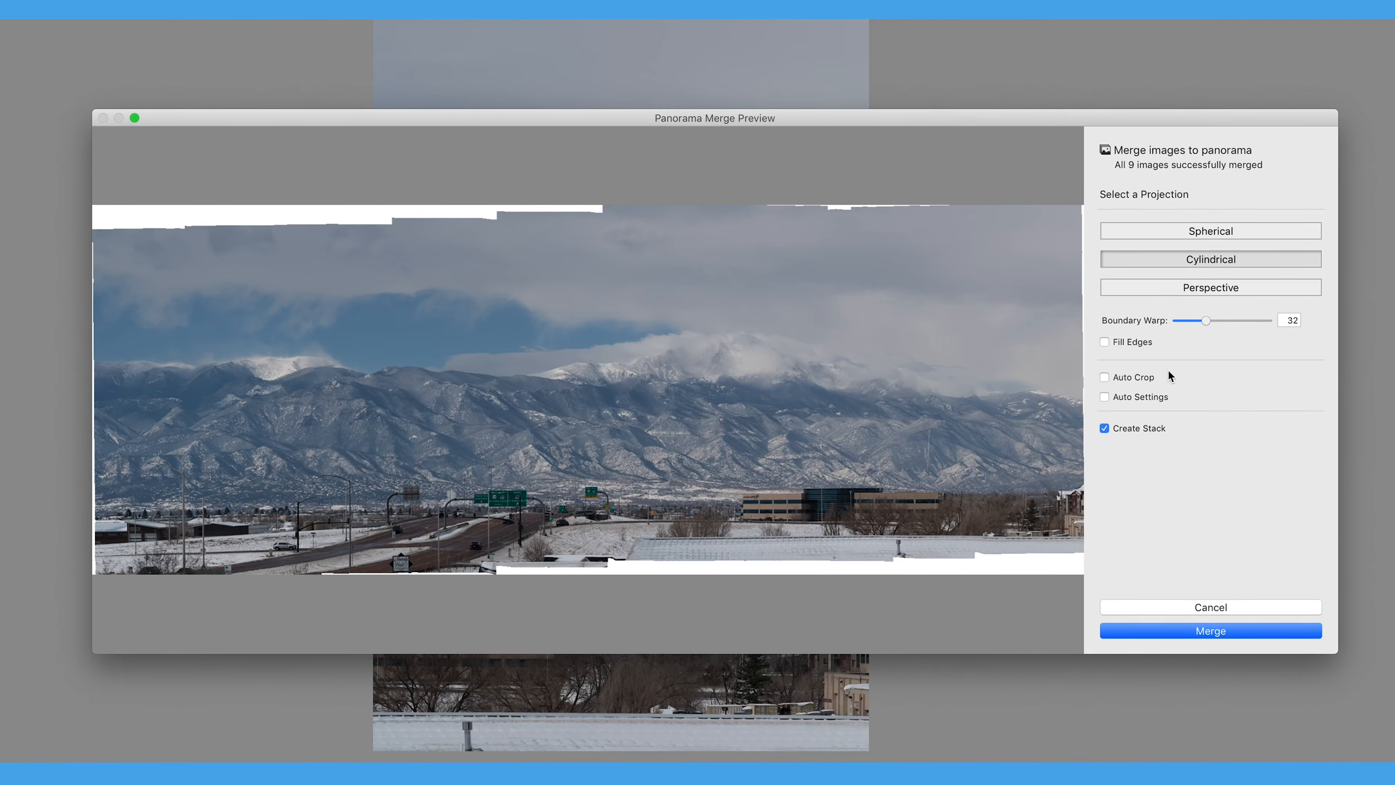
pyautogui.click(1143, 343)
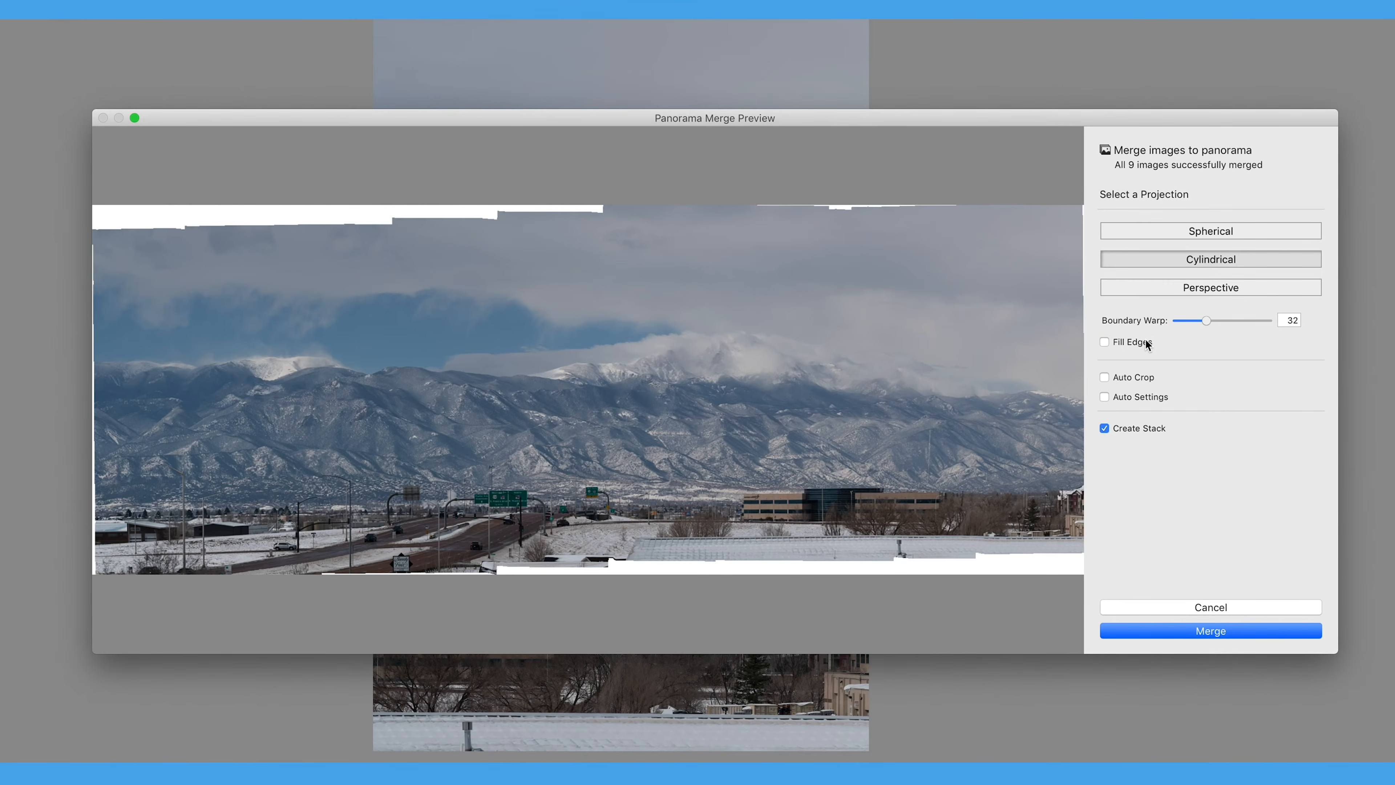
pyautogui.click(1148, 344)
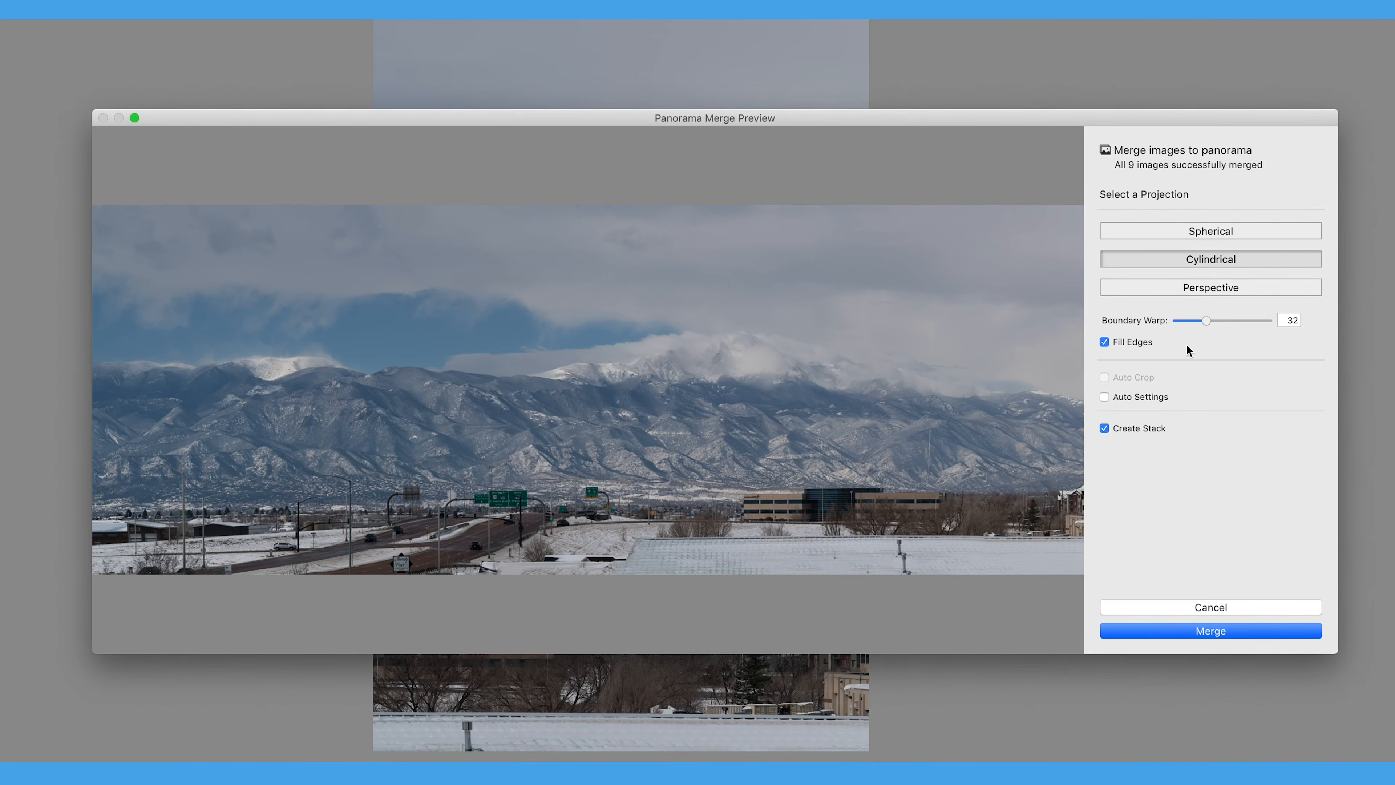
# - Try a Boundary Warp of 20 with the edges filled, and set it back to 32
pyautogui.moveTo(1205, 320); pyautogui.dragTo(1195, 321)
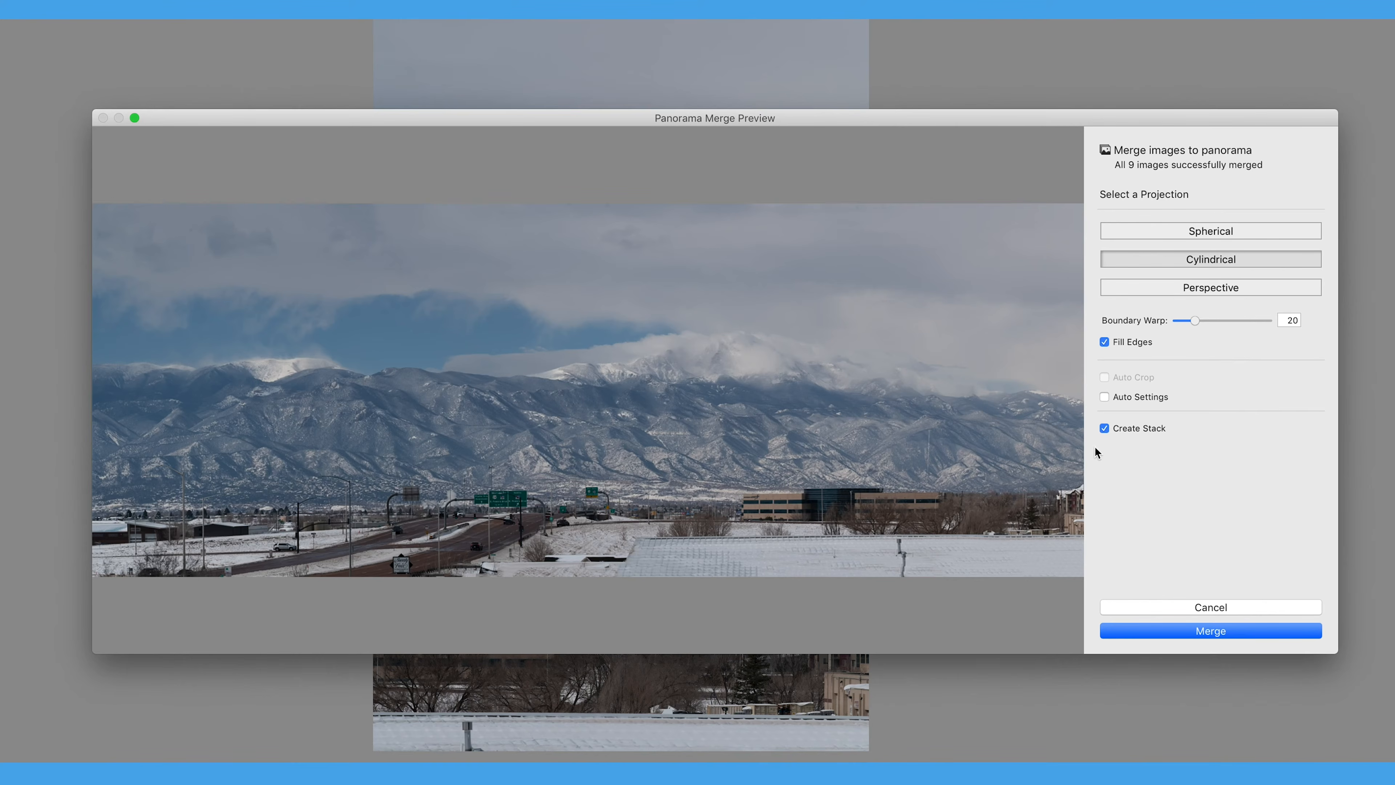
pyautogui.moveTo(1288, 322); pyautogui.dragTo(1346, 322)
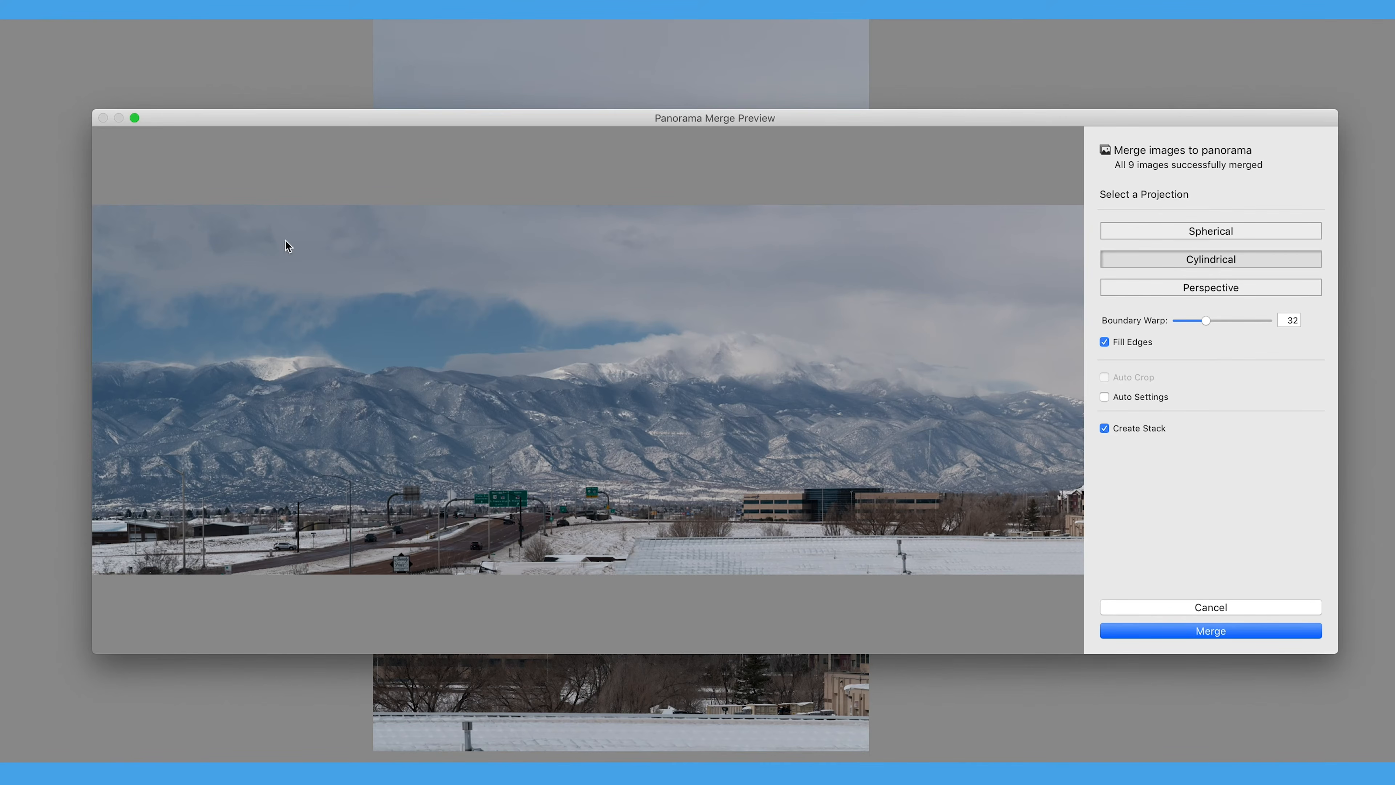
# - Try Auto Crop in place of Fill Edges in the panorama merge preview, and return to Fill Edges
pyautogui.click(1104, 342)
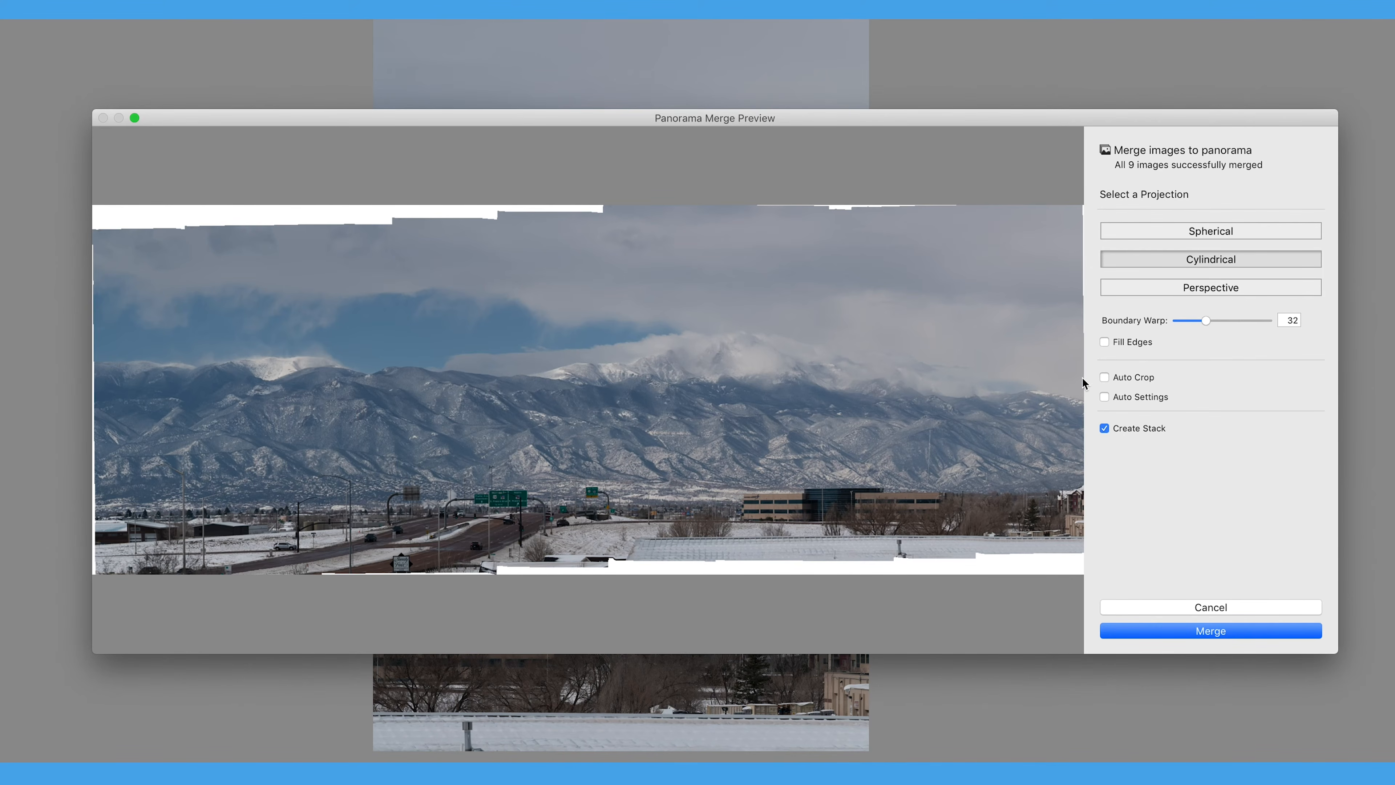
pyautogui.click(1105, 378)
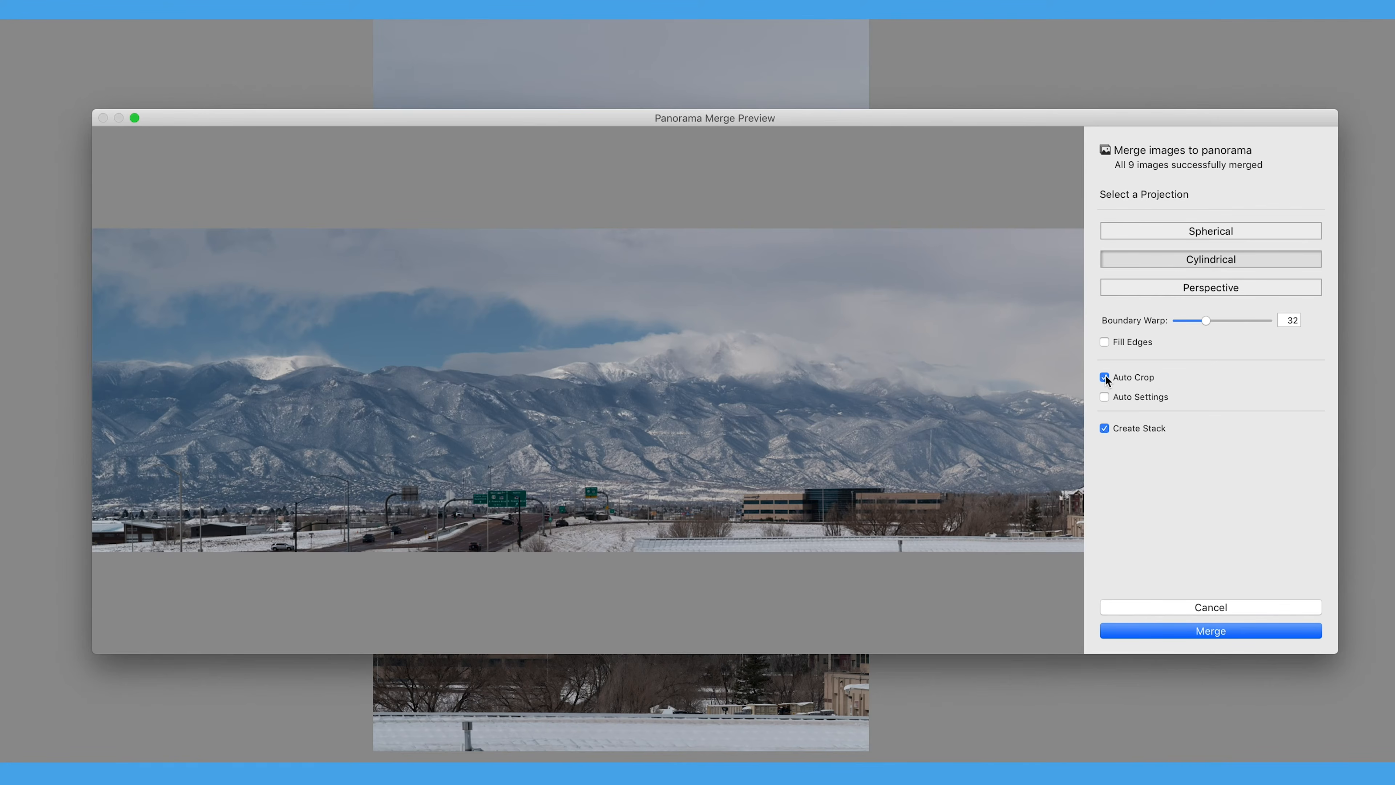
pyautogui.click(1104, 378)
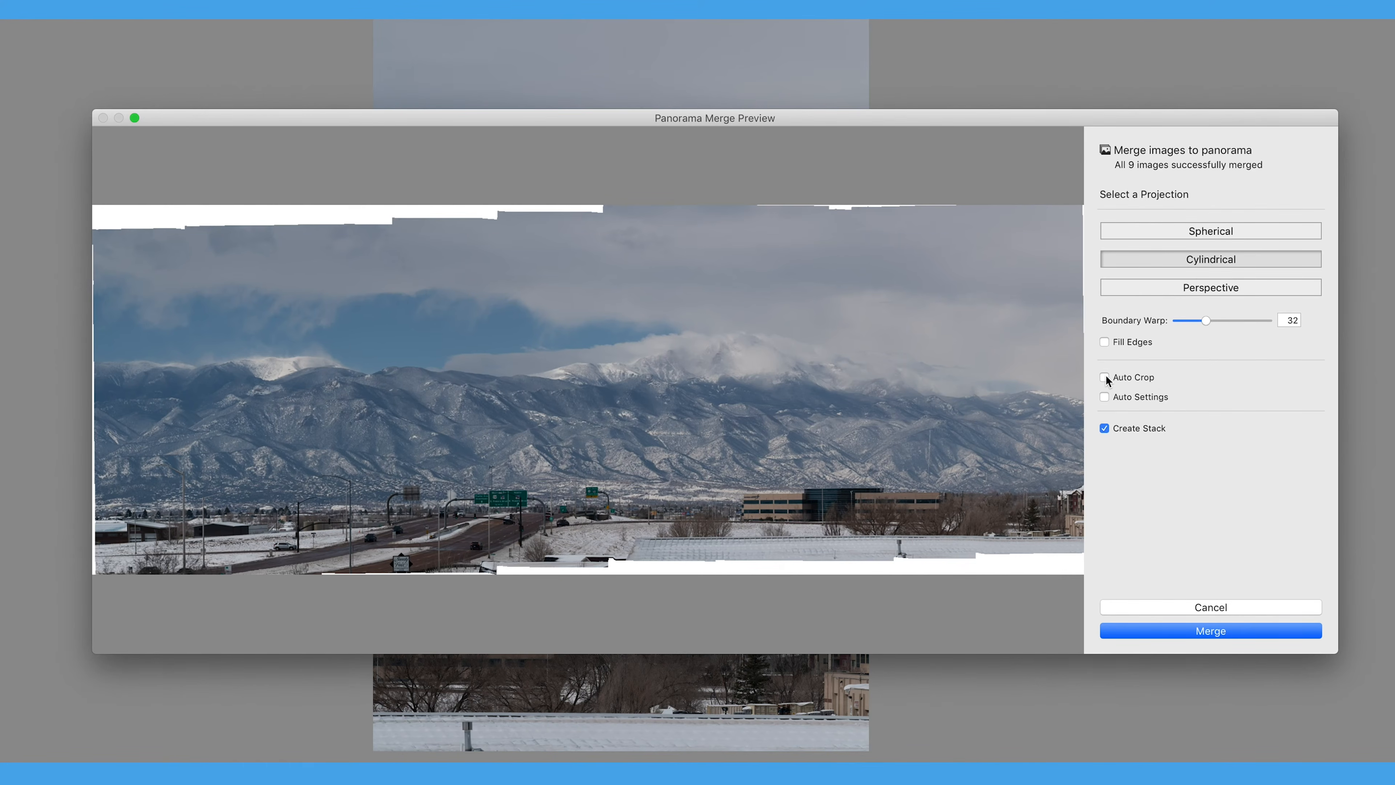
pyautogui.click(1104, 342)
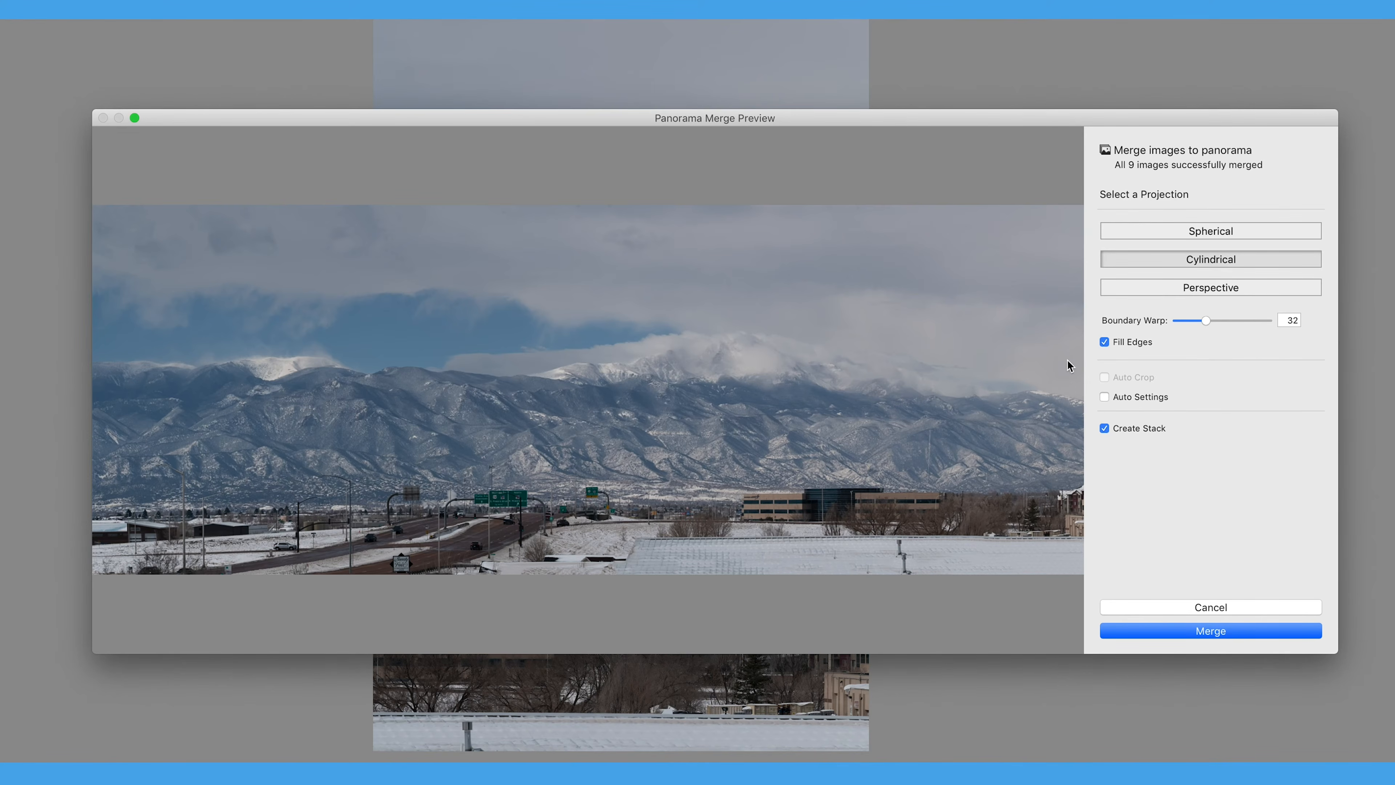
# - Compare the panorama with and without Auto Settings, leave Auto Settings enabled, and merge the nine photos into a stacked panorama
pyautogui.click(1134, 397)
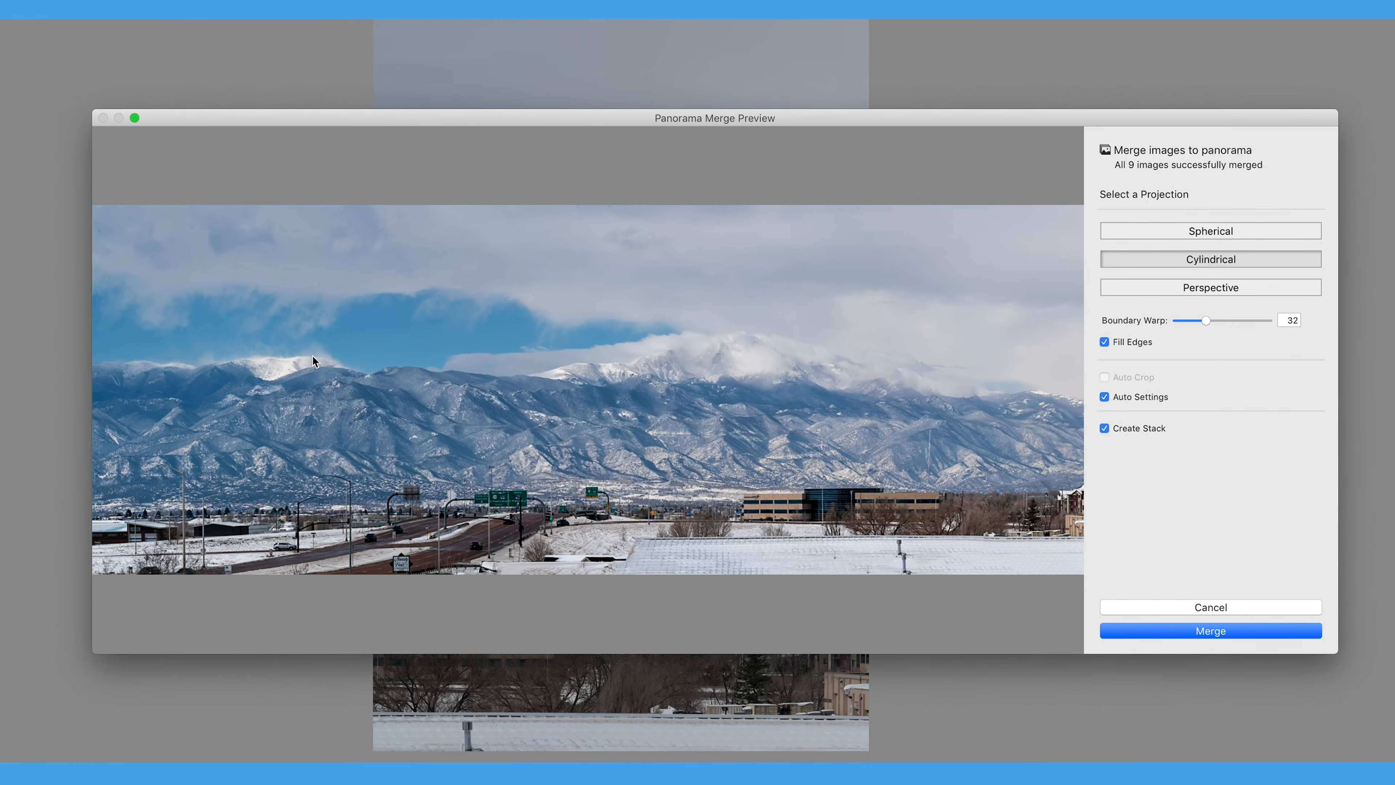
pyautogui.click(1105, 396)
pyautogui.click(1104, 397)
pyautogui.click(1105, 398)
pyautogui.click(1105, 397)
pyautogui.click(1105, 397)
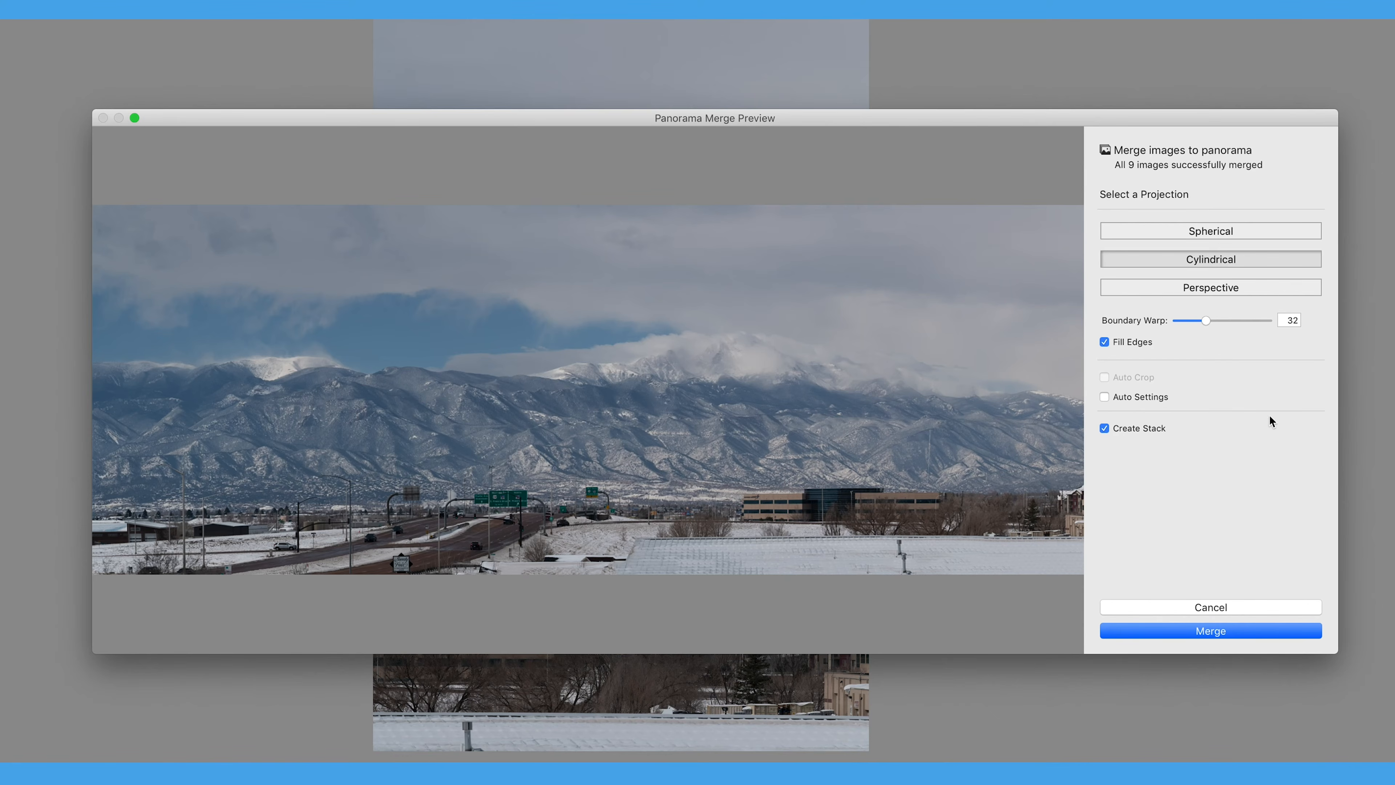
pyautogui.click(1142, 396)
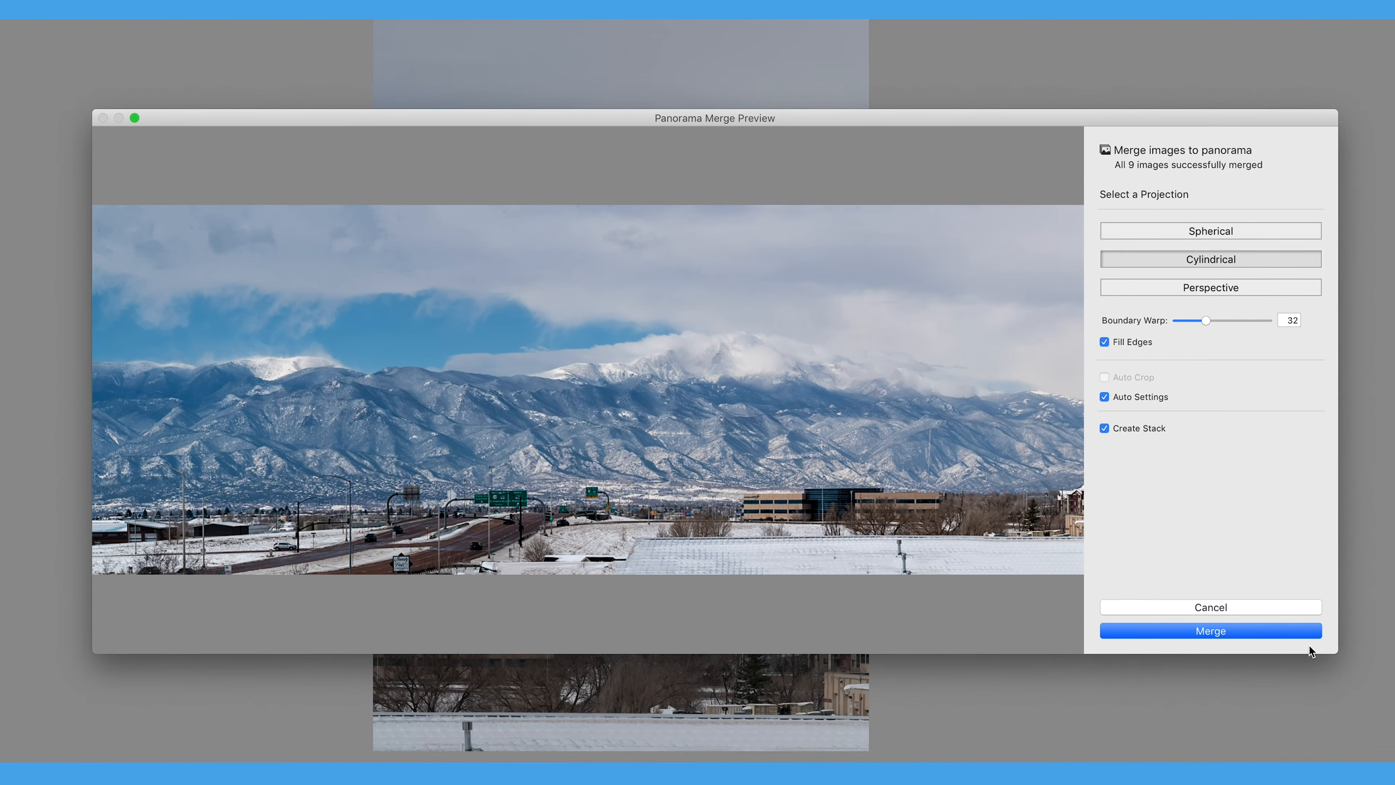
pyautogui.click(1250, 629)
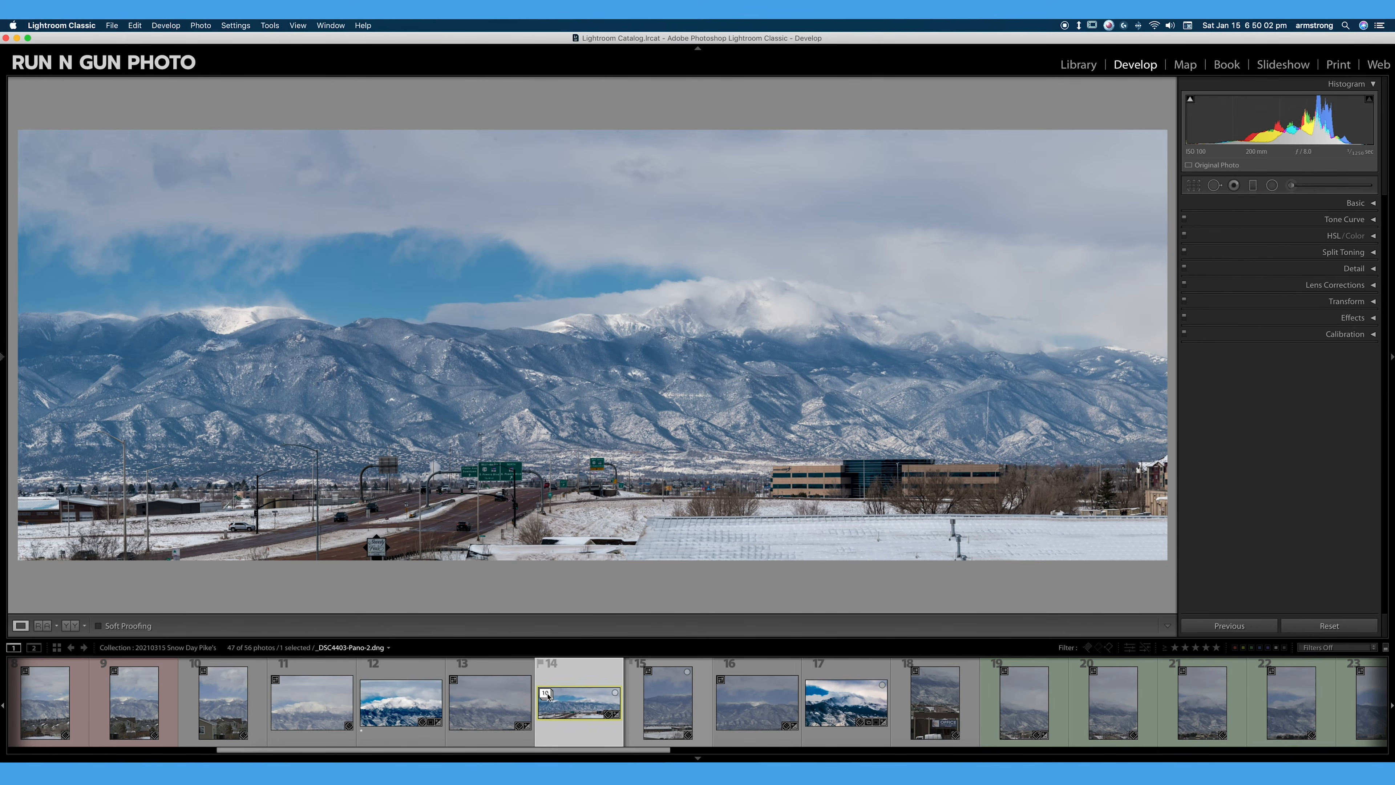
# - Expand the merged panorama's stack in the filmstrip to view its source photos, and collapse it again
pyautogui.click(547, 693)
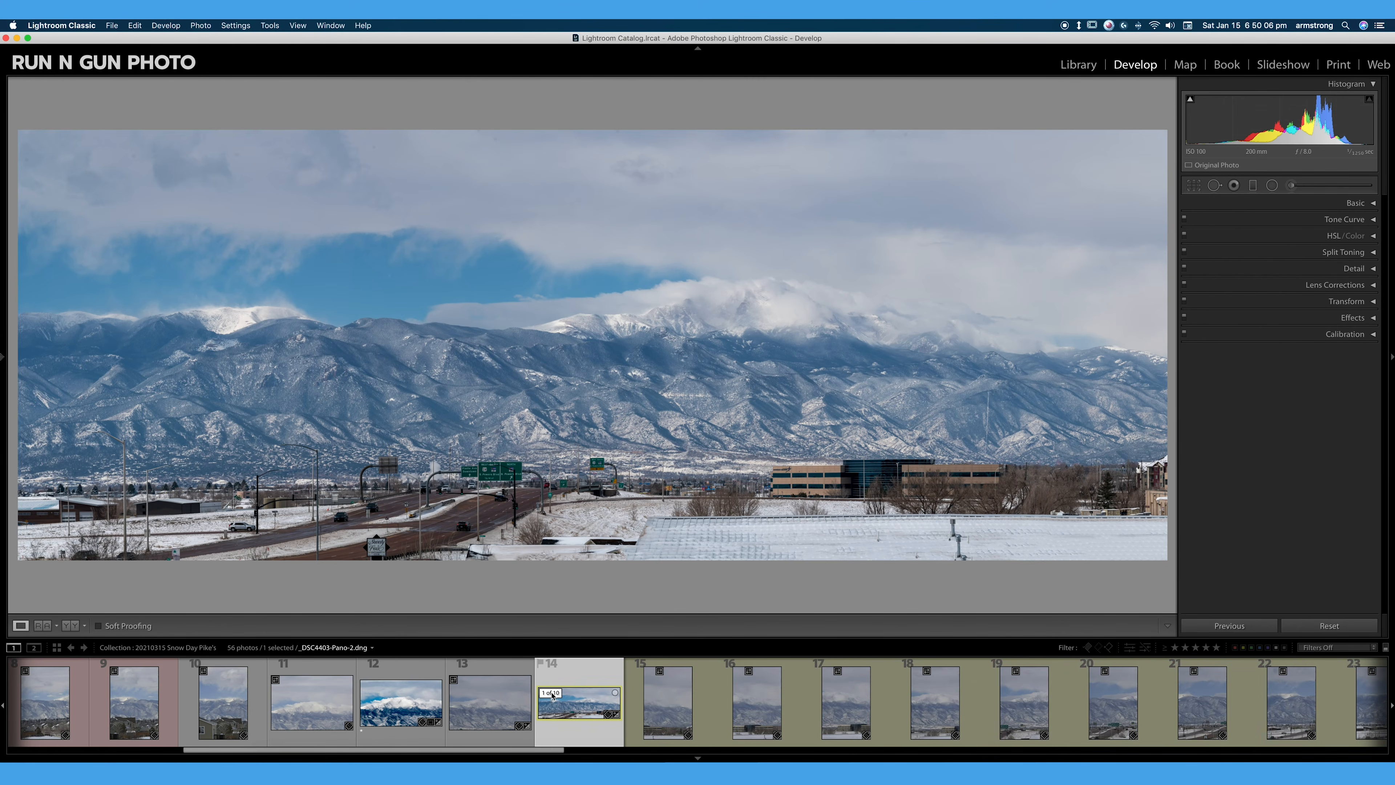
pyautogui.click(549, 697)
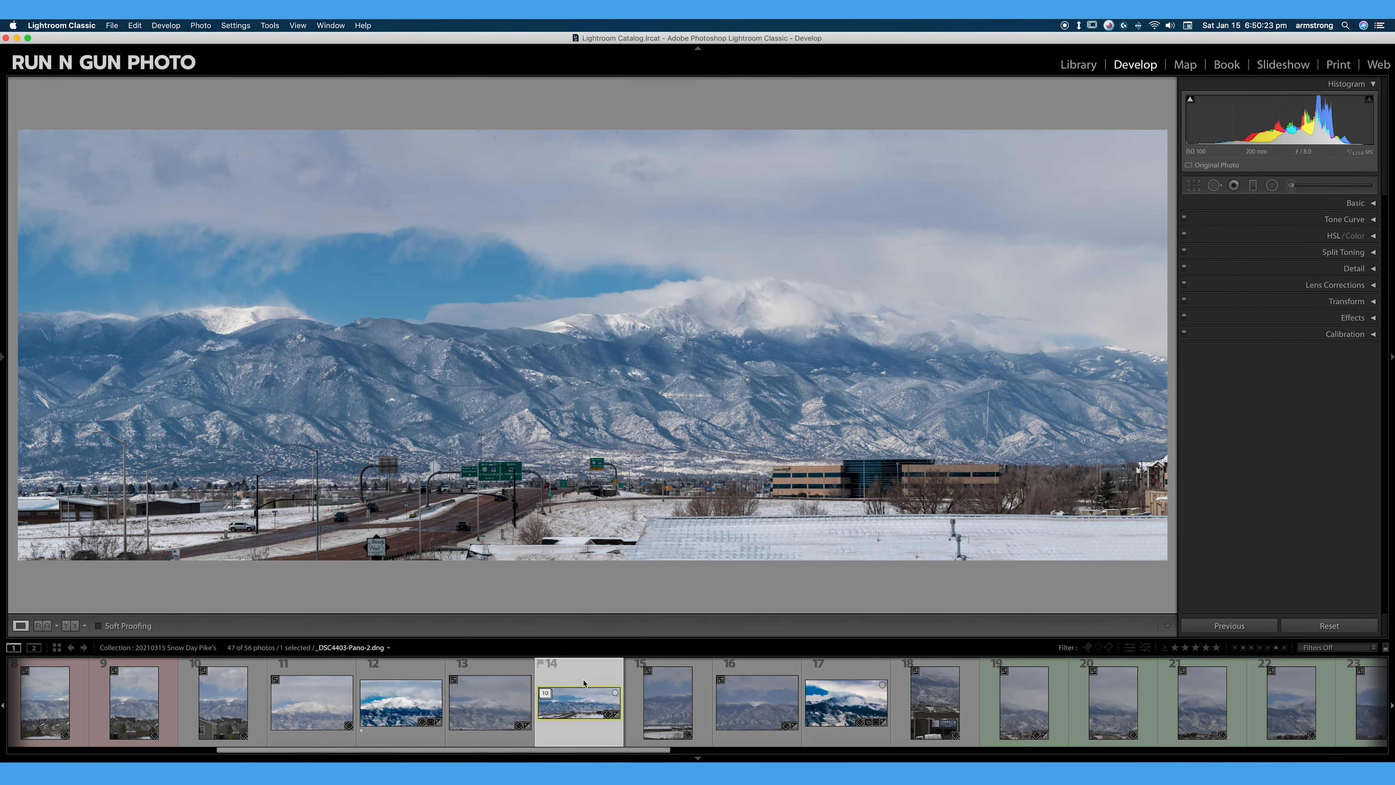
# - Set the merged panorama's colour profile to Adobe Landscape in the Basic adjustments
pyautogui.click(1373, 203)
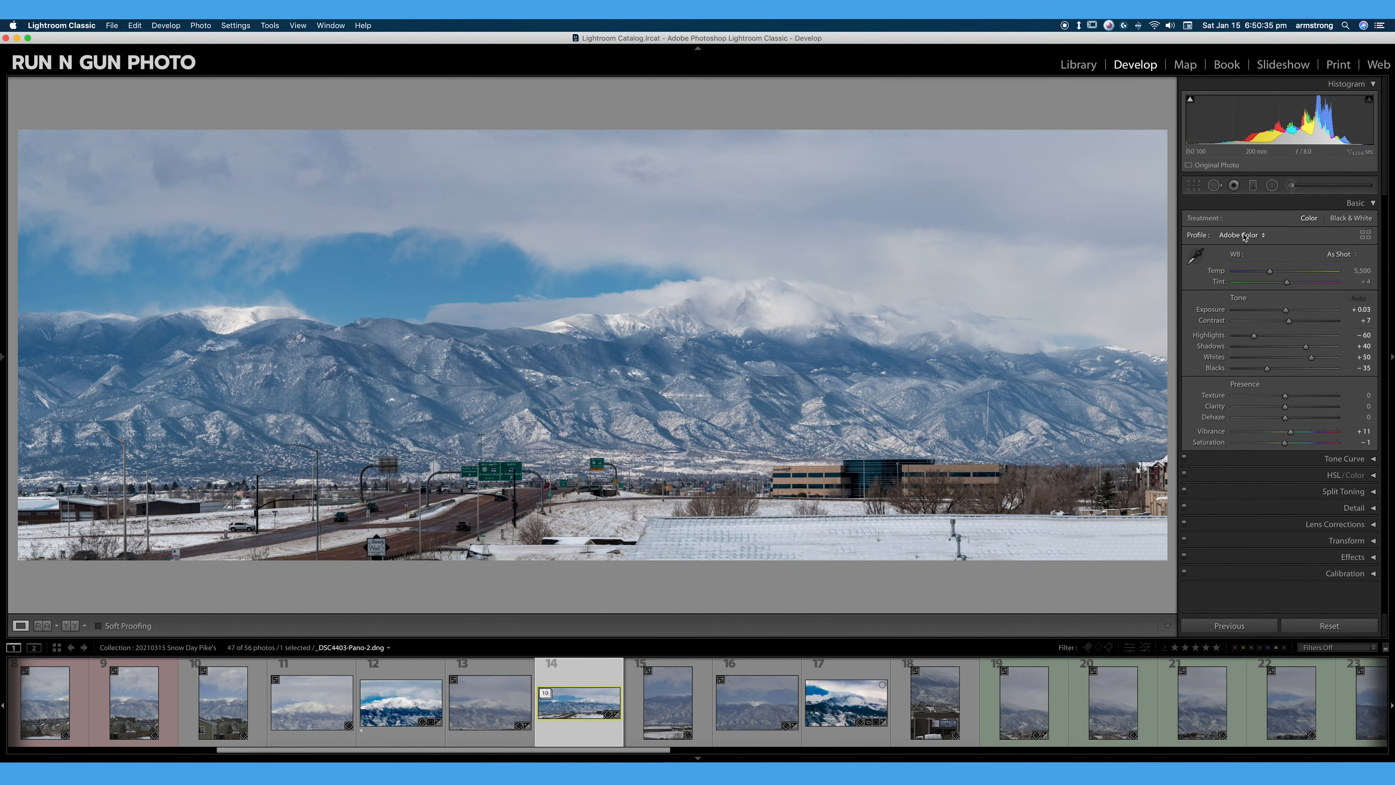
pyautogui.click(1245, 236)
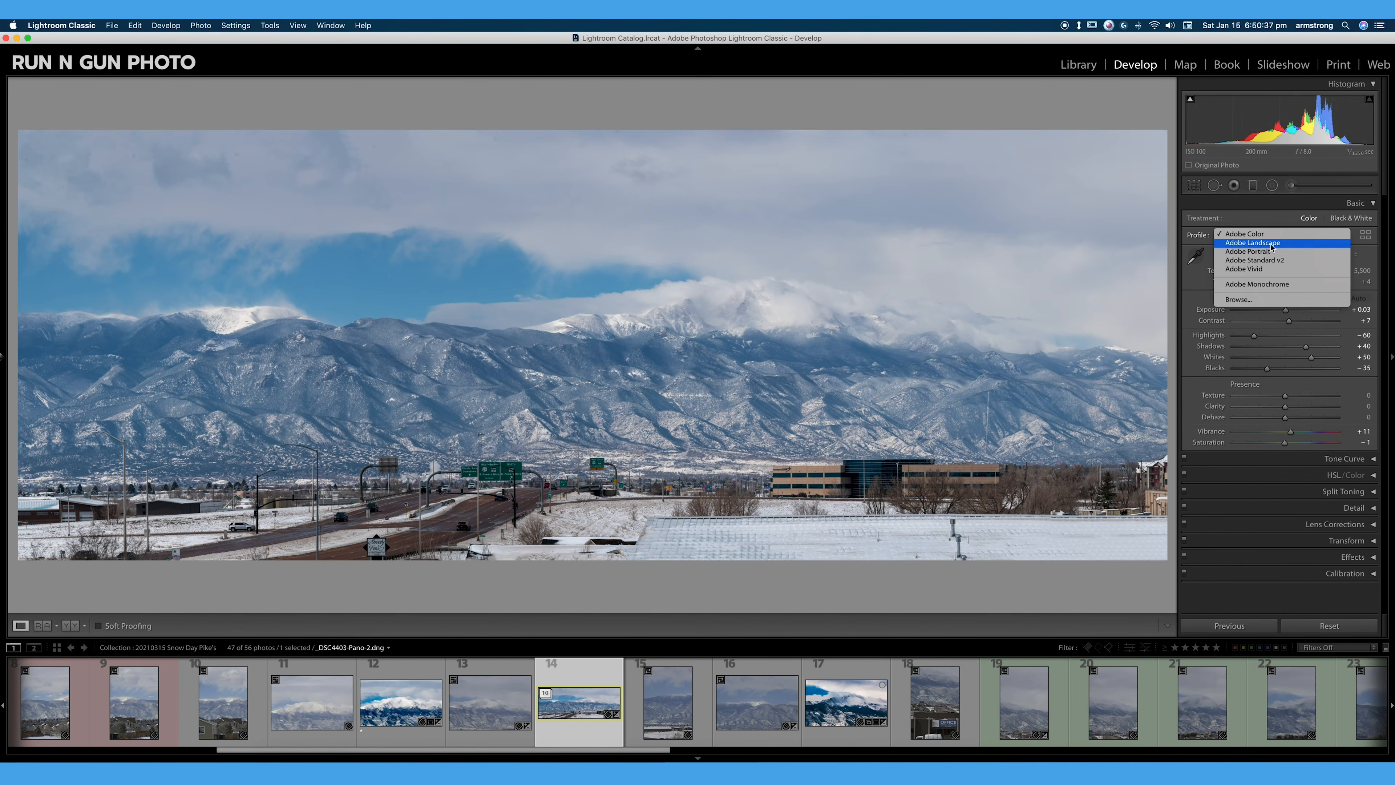
pyautogui.click(1272, 244)
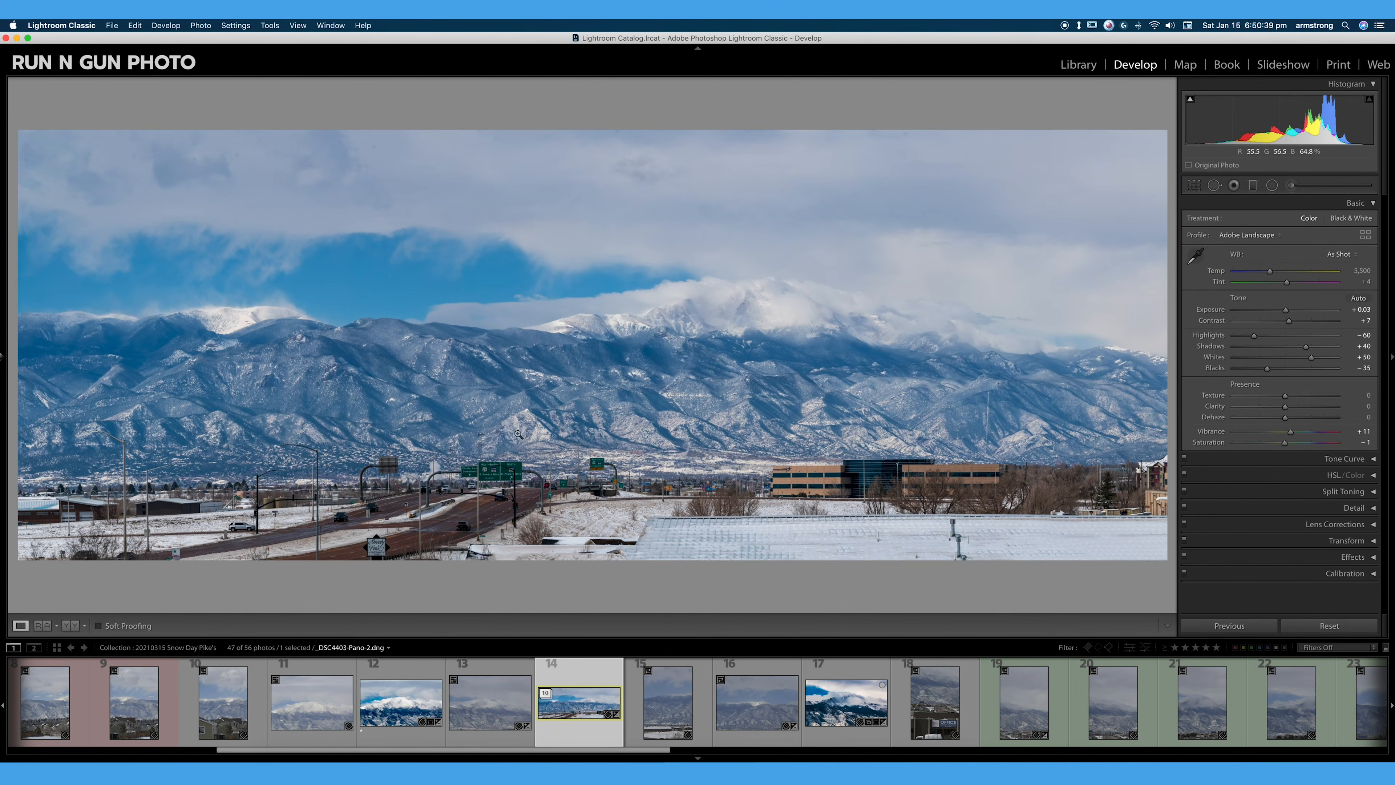